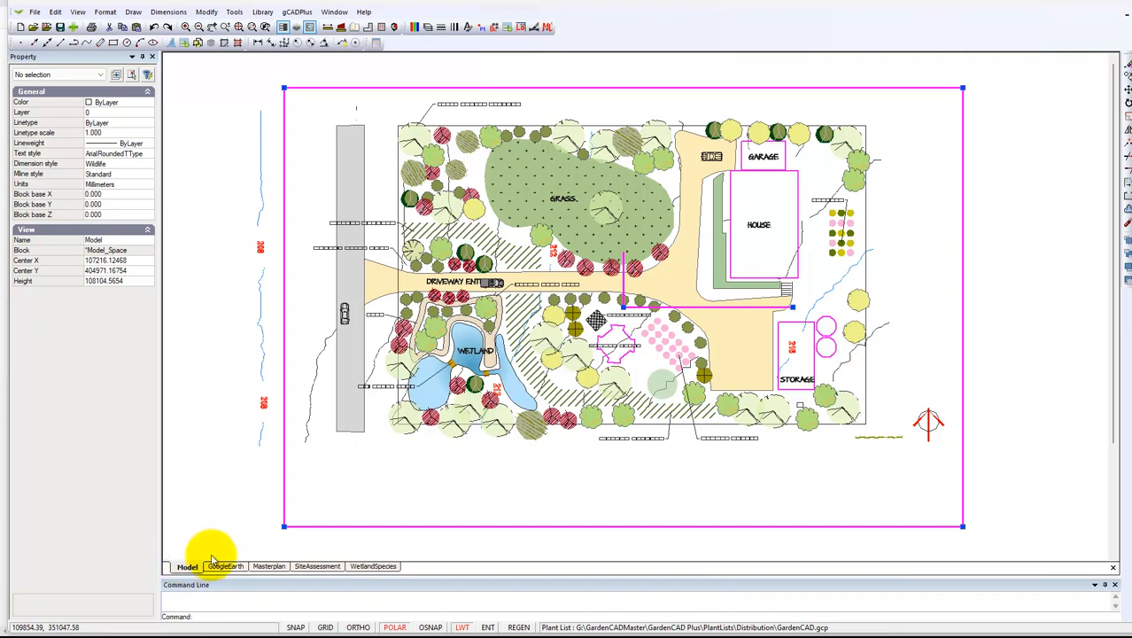
Step: Return the active plan view to the Masterplan layout and deactivate its viewport
right_click(922, 316)
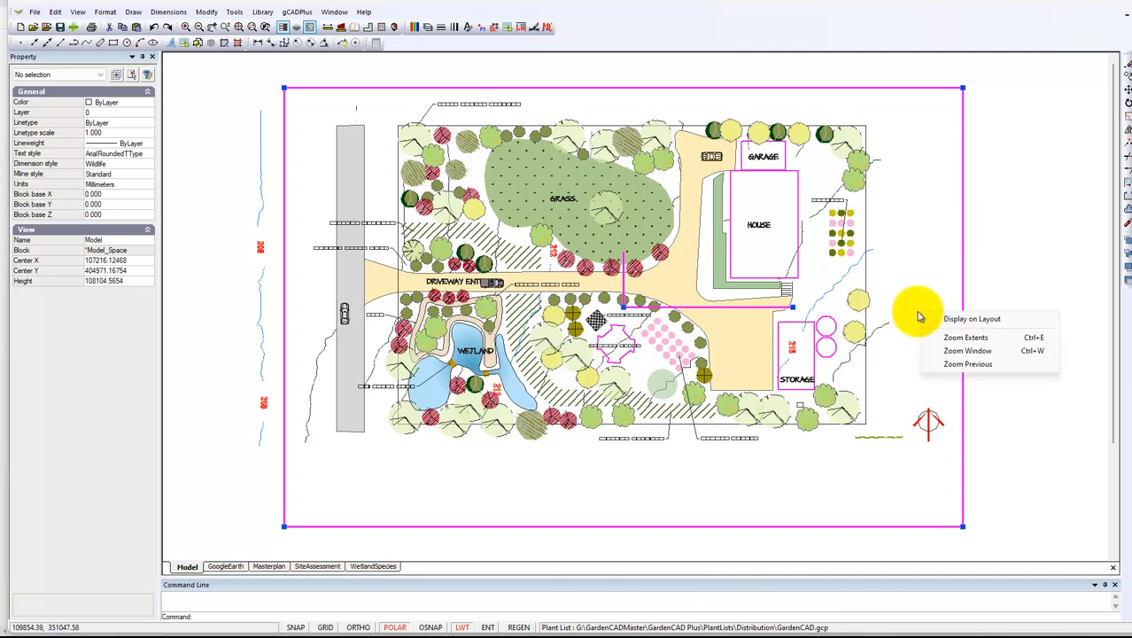
left_click(958, 320)
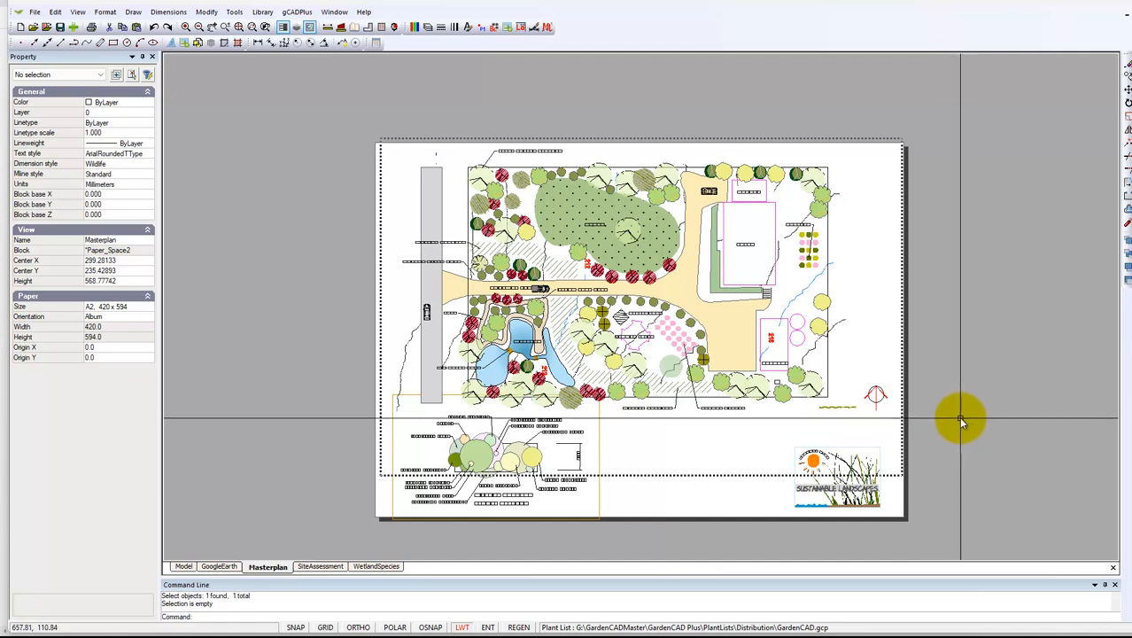
left_click(897, 360)
right_click(898, 347)
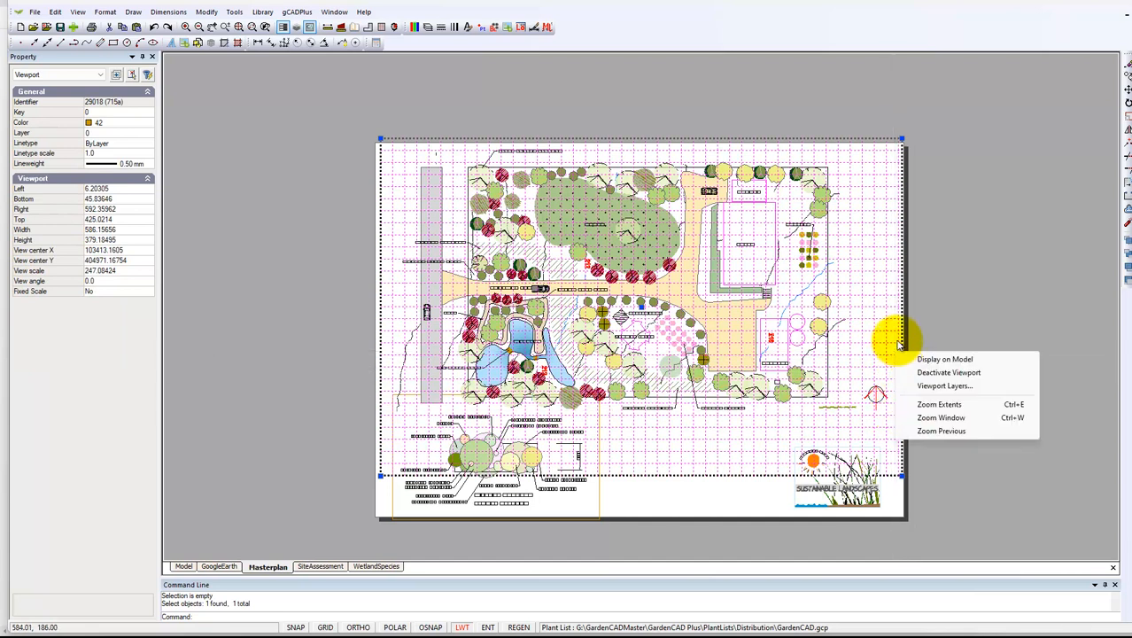
left_click(947, 373)
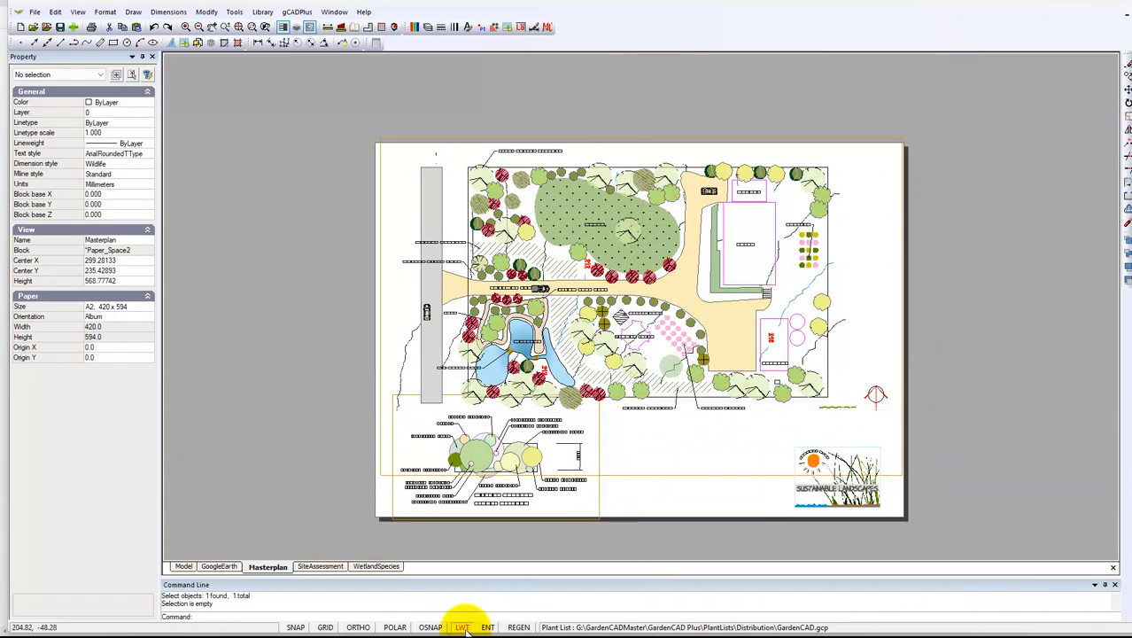
Step: Examine the properties of the main plan viewport and the wildlife corridor viewport, and read the planting detail closely
left_click(625, 477)
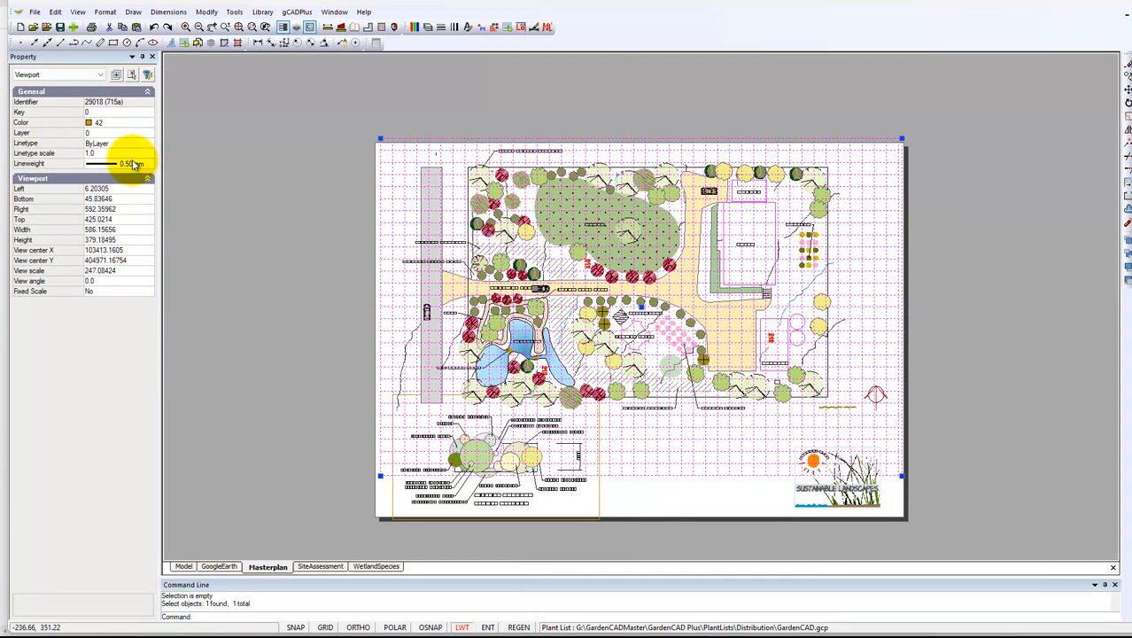
key("Escape")
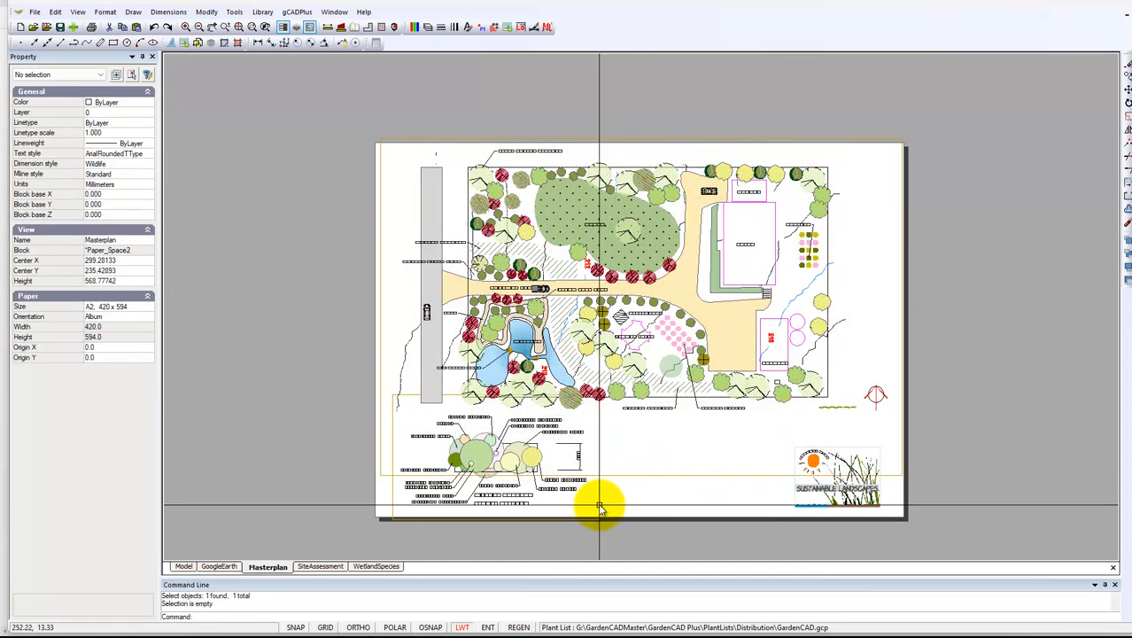
left_click(599, 507)
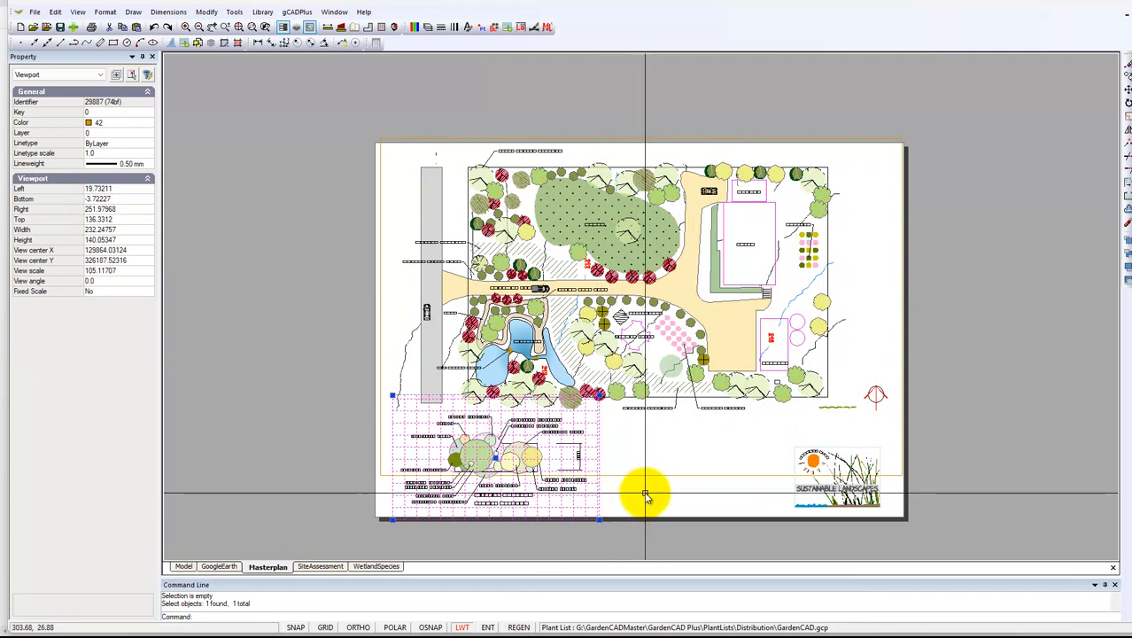
key("Escape")
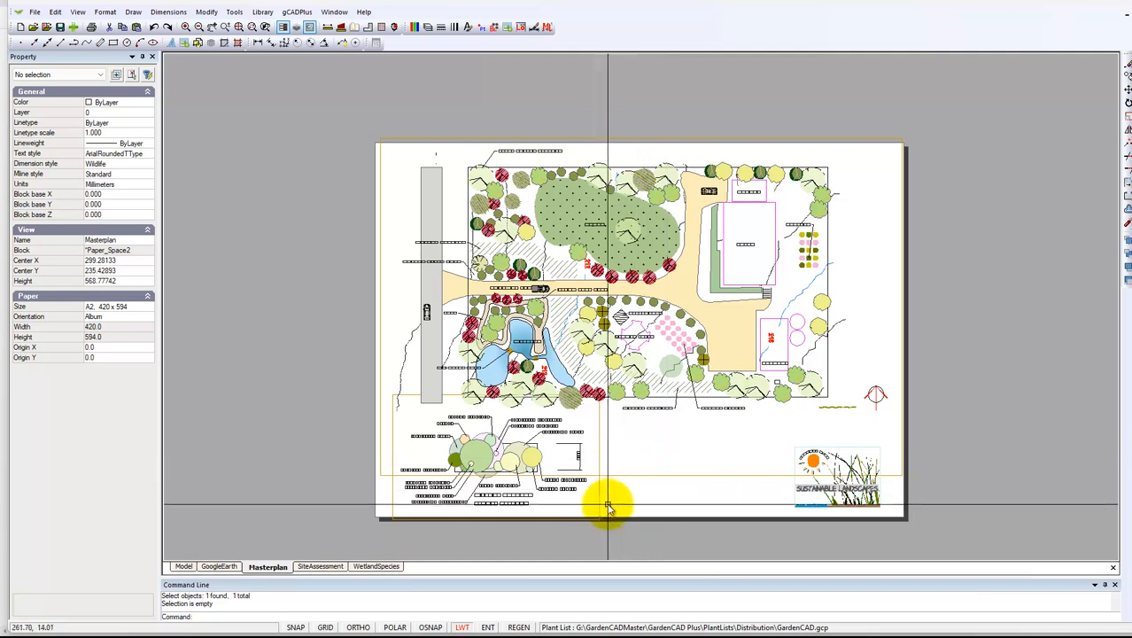
scroll(598, 474, "up", 1)
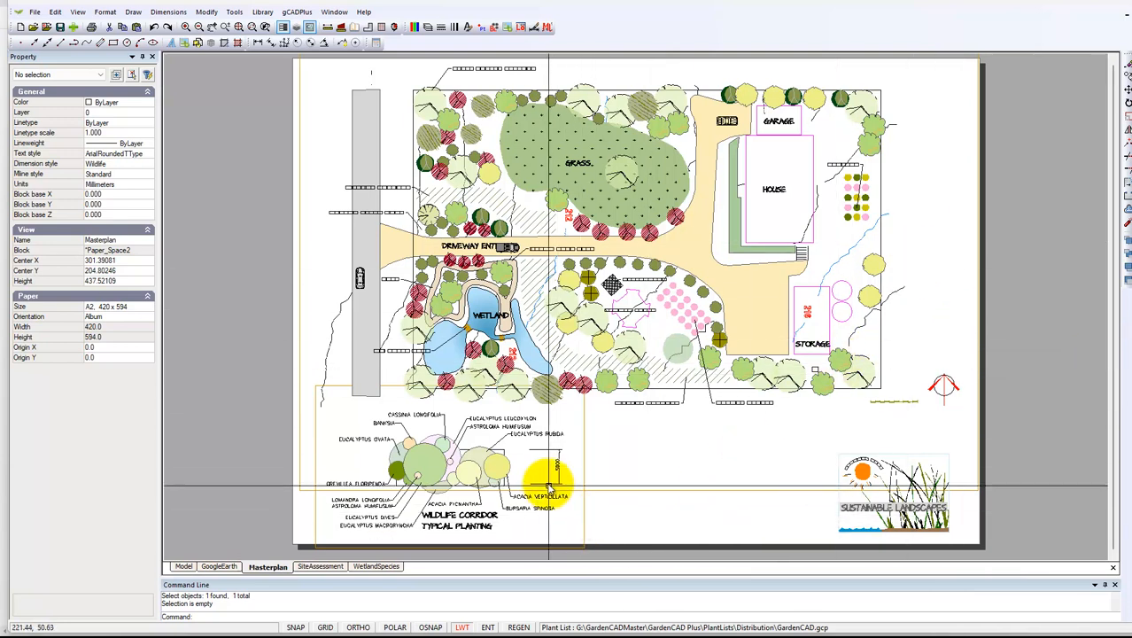
scroll(480, 491, "up", 1)
middle_click_drag(518, 481, 540, 390)
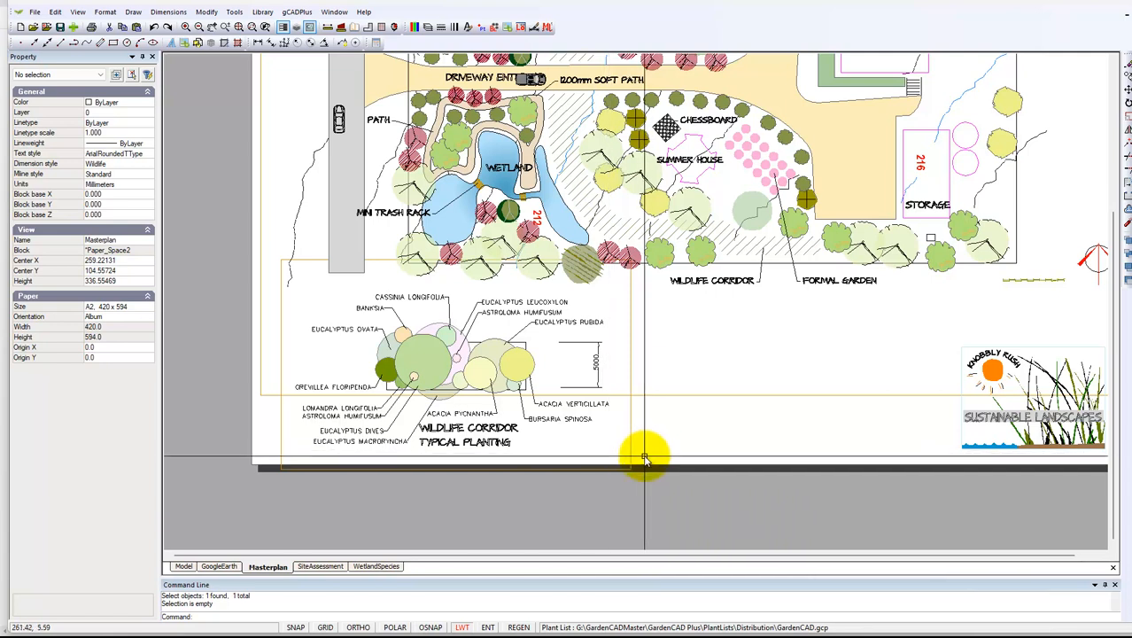
scroll(644, 459, "down", 3)
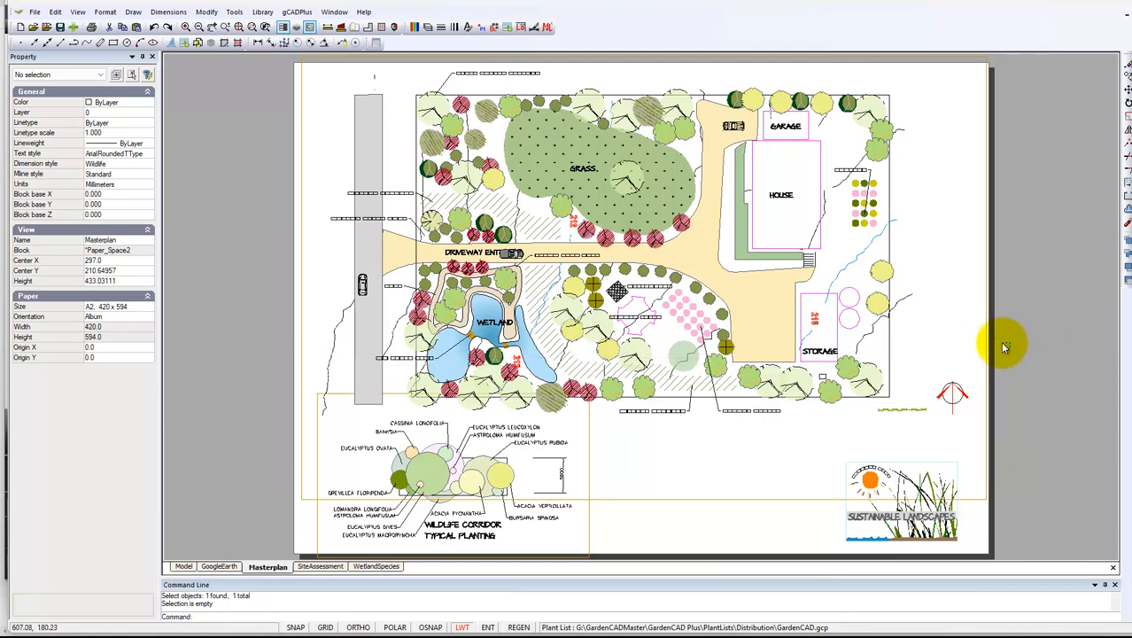
Step: Activate the main plan viewport in model space, return it to the Masterplan layout and deactivate it
left_click(987, 335)
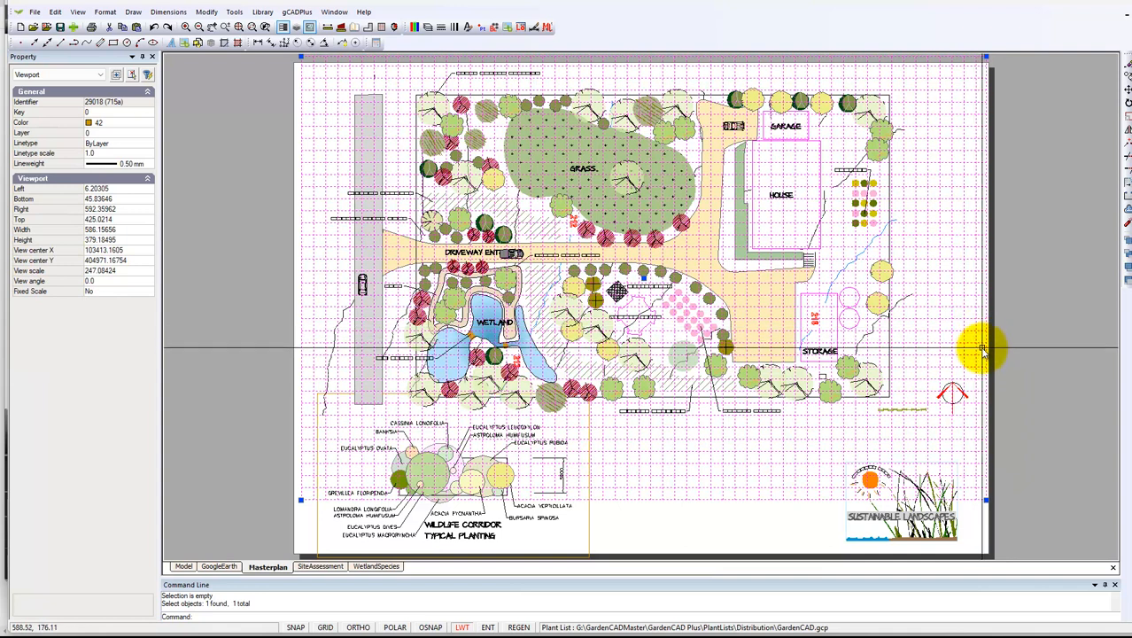
right_click(983, 352)
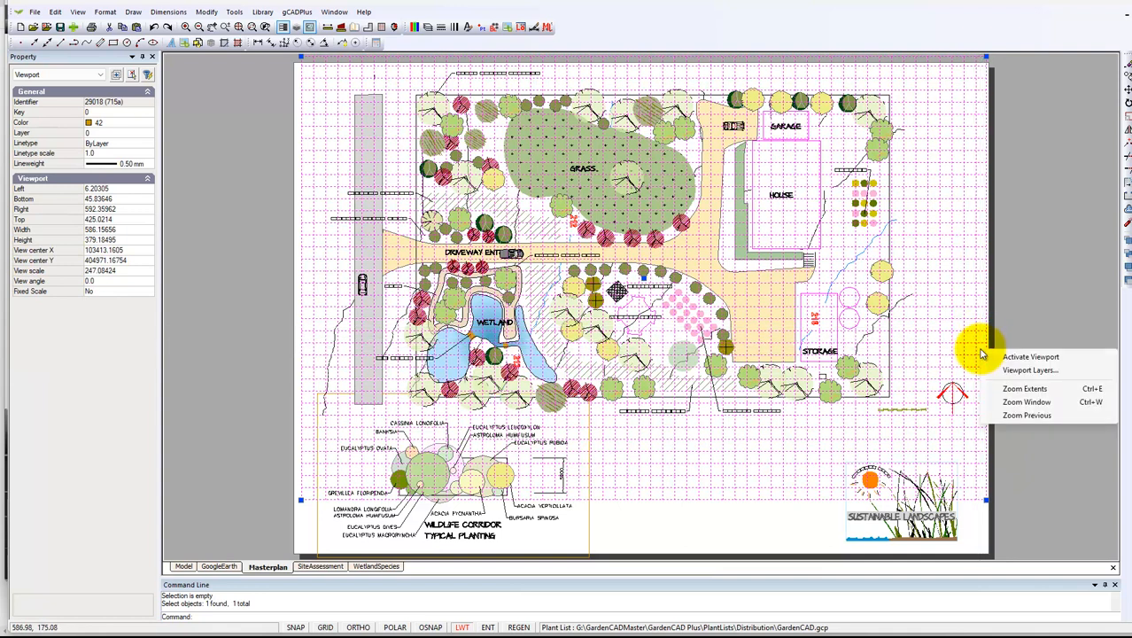
left_click(1030, 357)
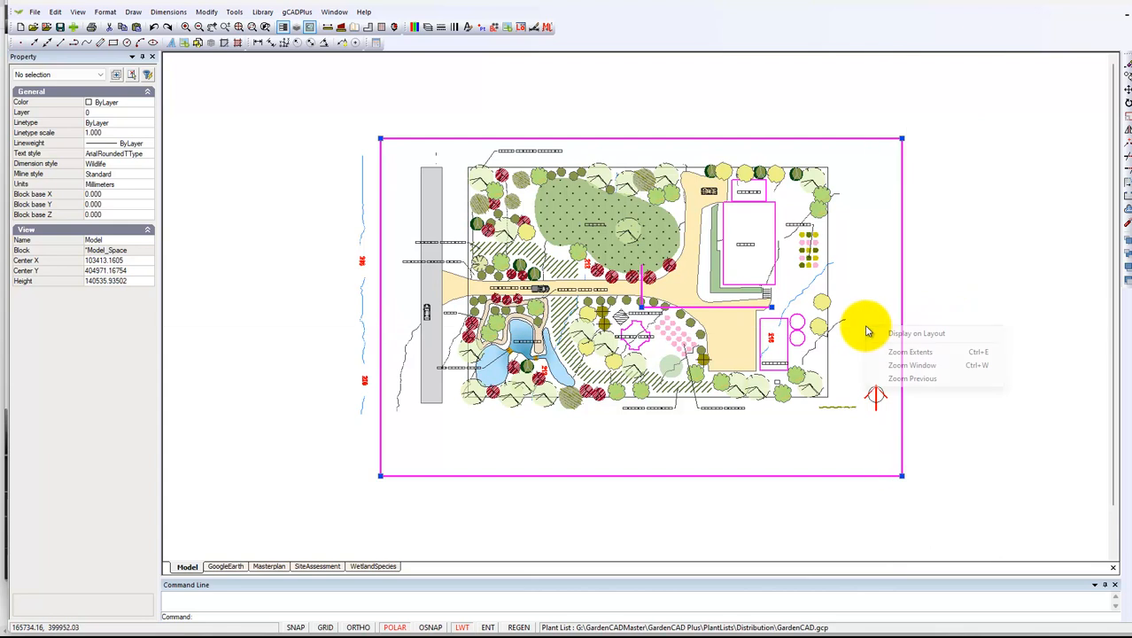
left_click(913, 333)
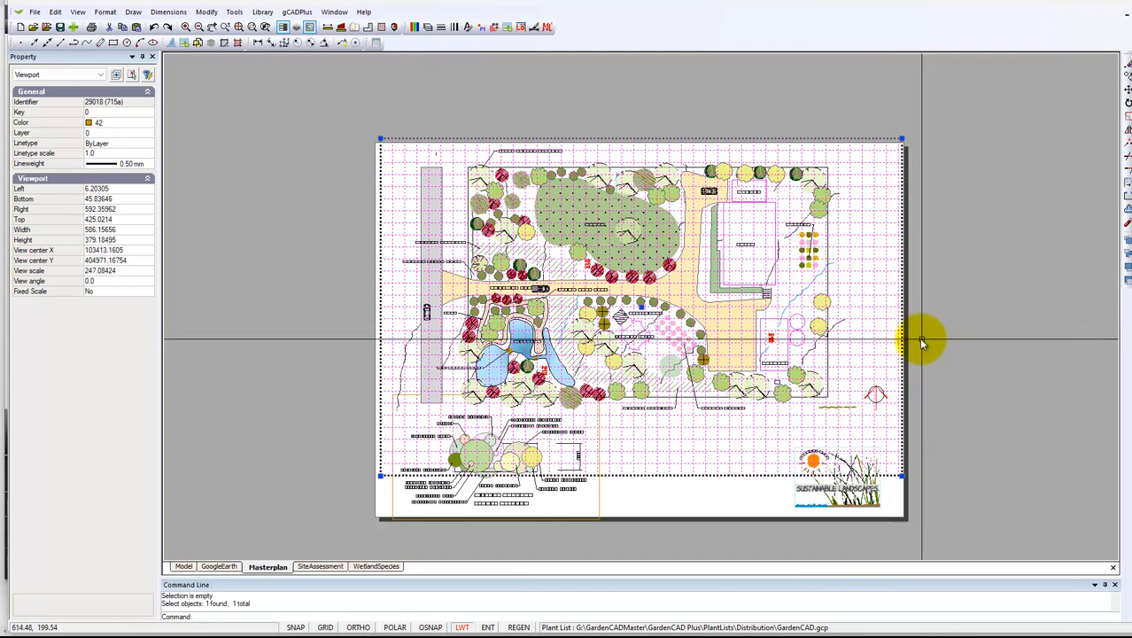
right_click(897, 337)
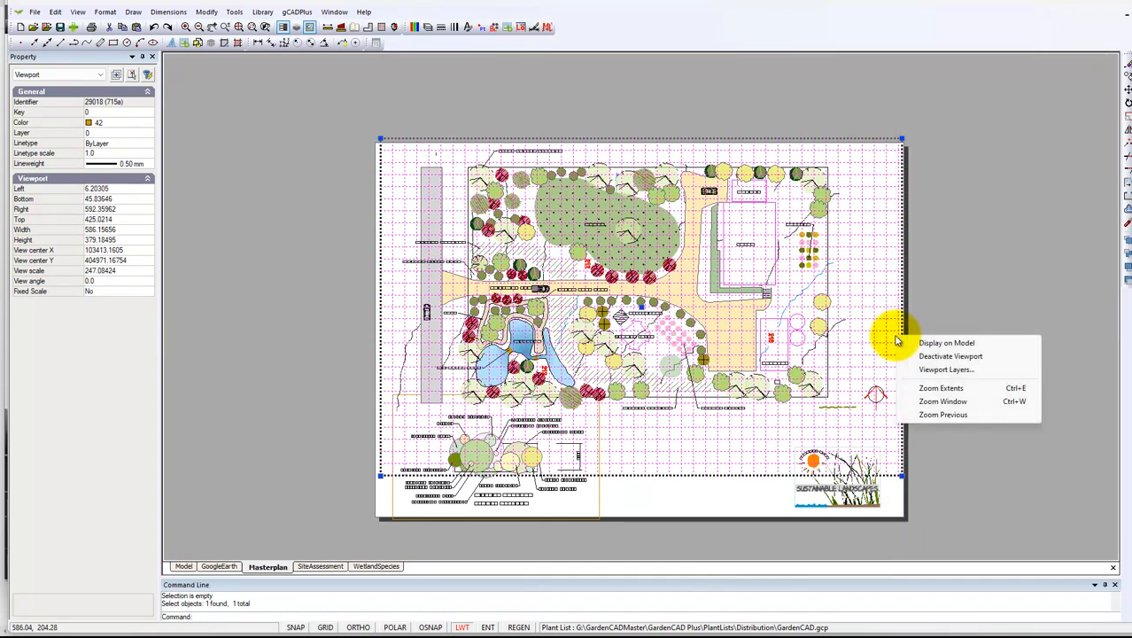
left_click(942, 356)
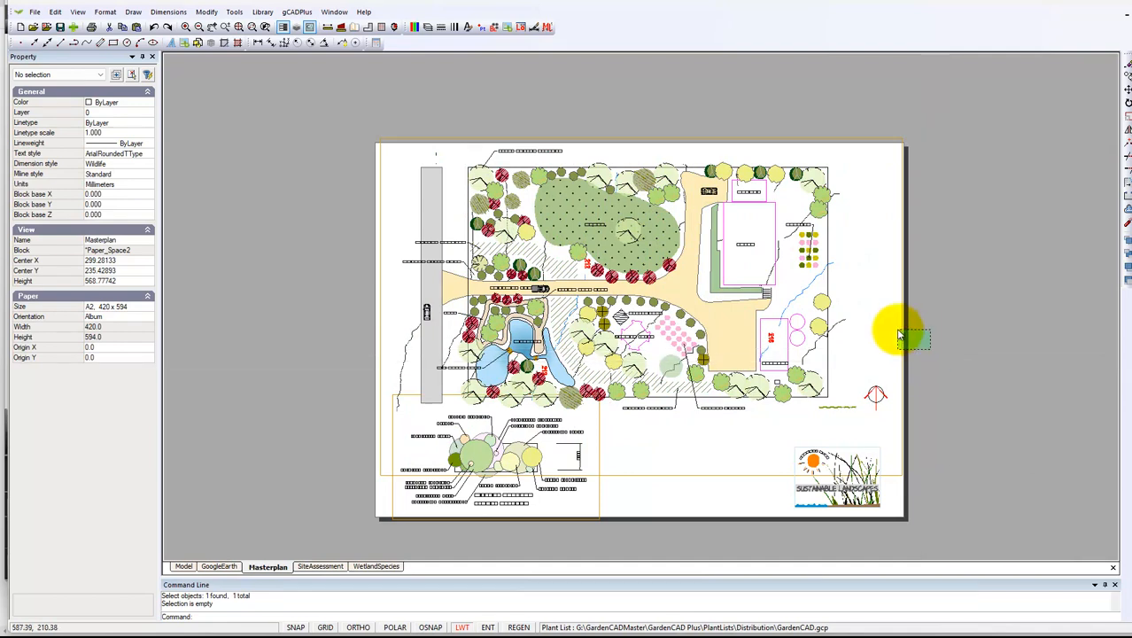
left_click(904, 345)
key("Escape")
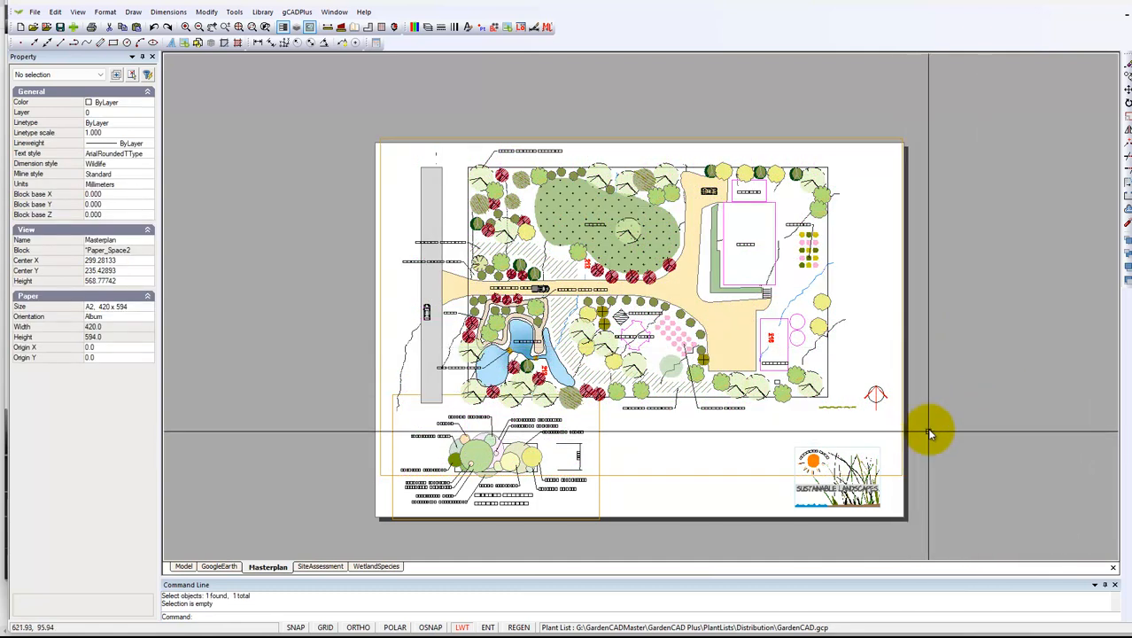
Step: Activate the main plan viewport, shift its frame up in model space and shrink it around the property to a view scale of about 165
double_click(893, 383)
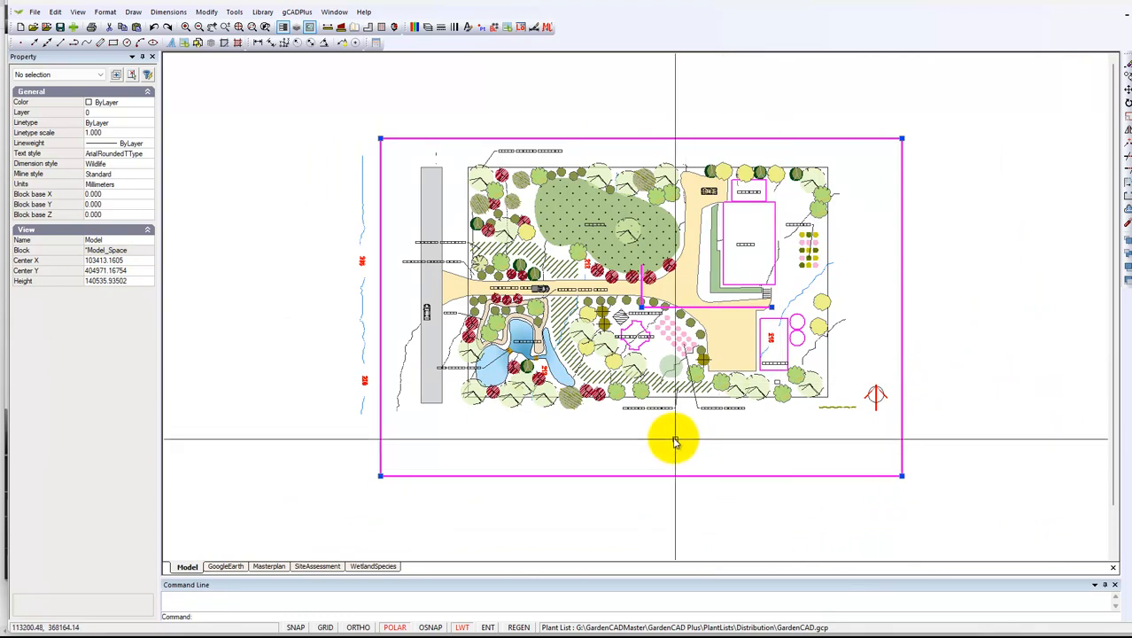
left_click_drag(641, 307, 648, 271)
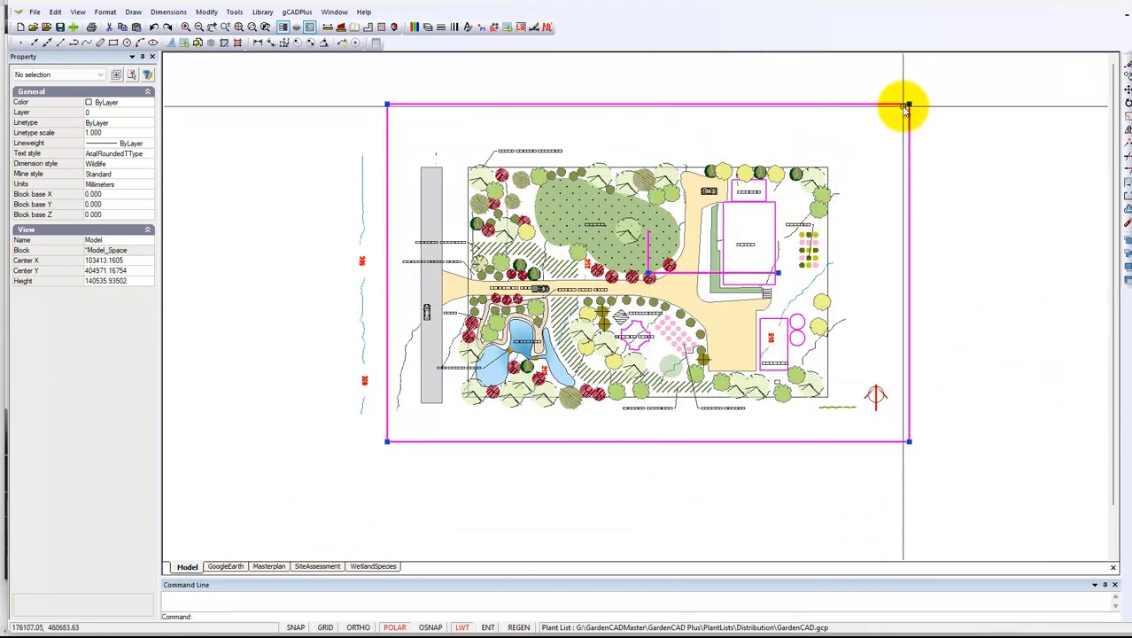
left_click_drag(910, 105, 823, 160)
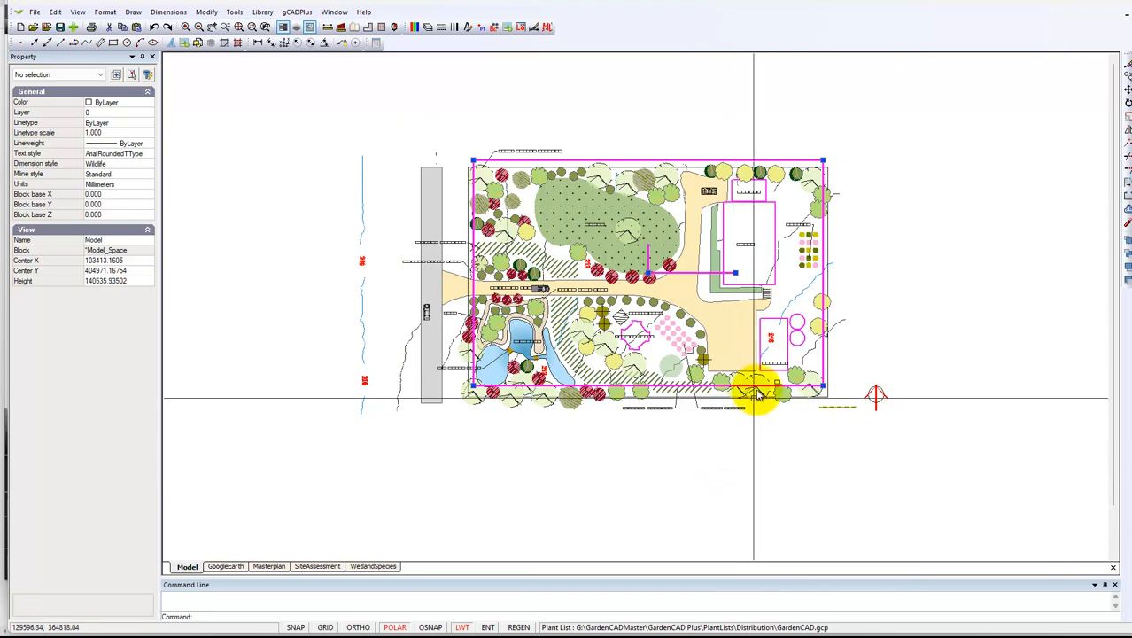
Step: Display the reframed plan view on the Masterplan layout and deactivate its viewport
right_click(784, 306)
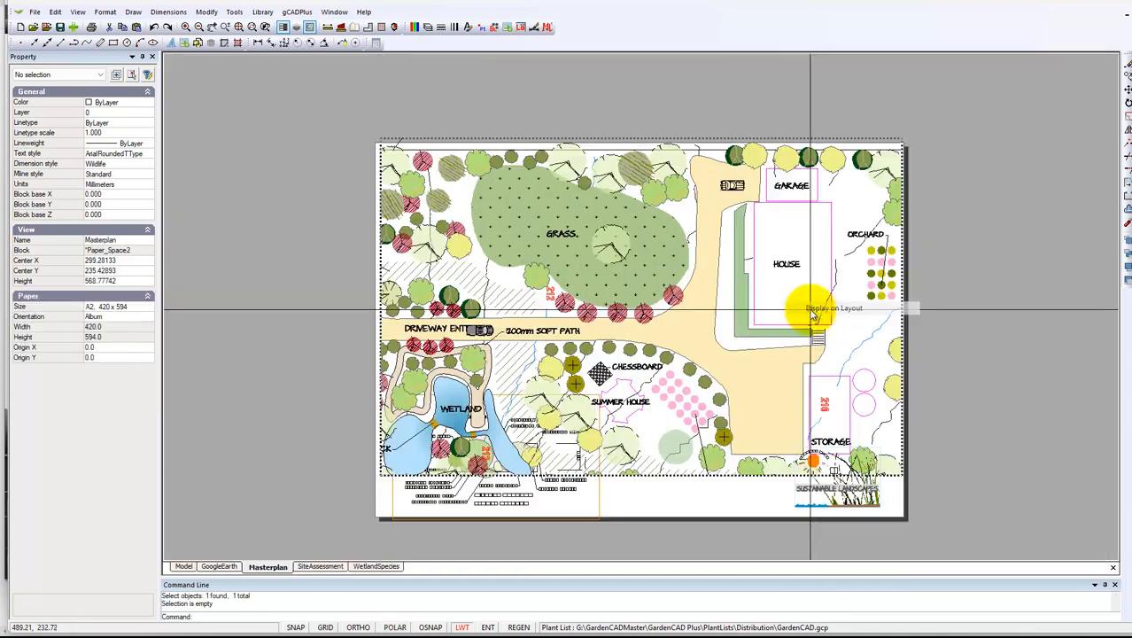
left_click(813, 311)
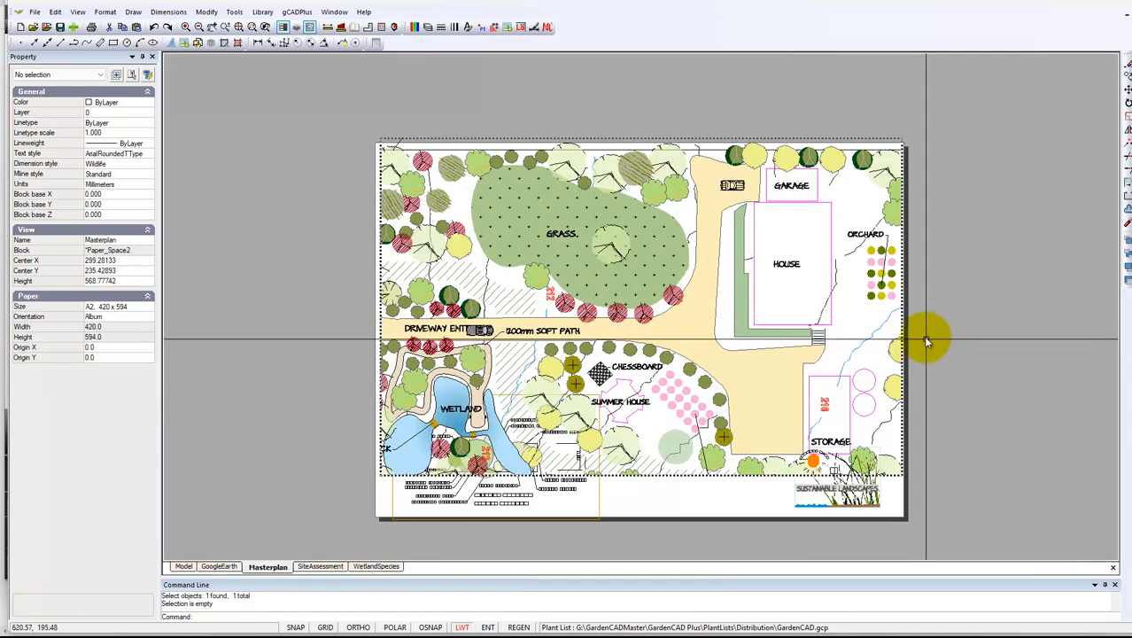
left_click(895, 327)
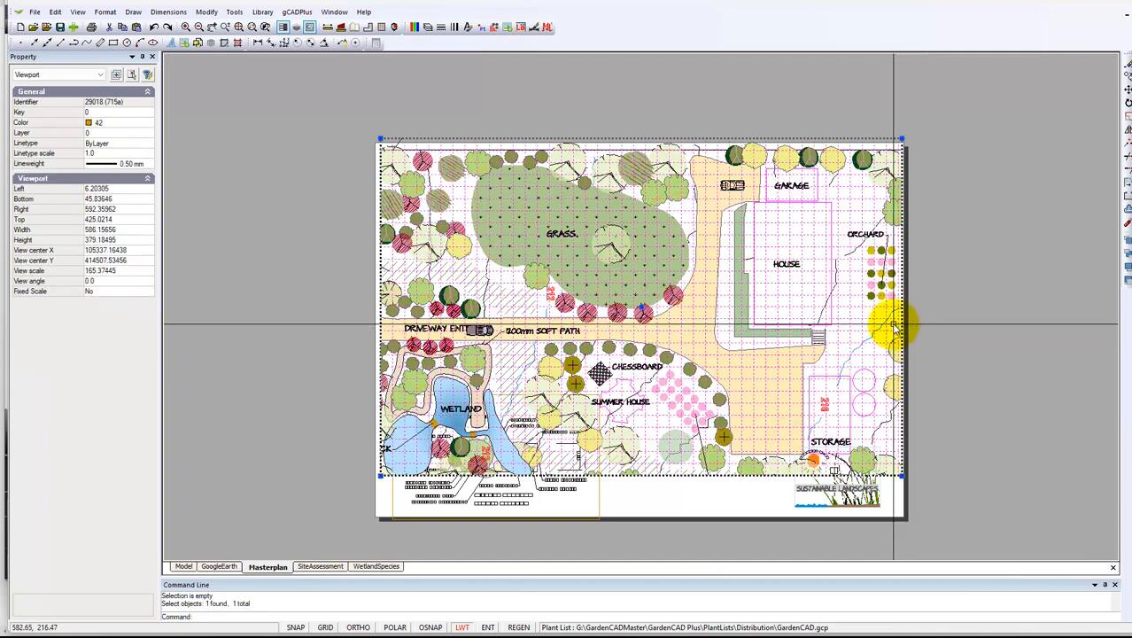
right_click(877, 359)
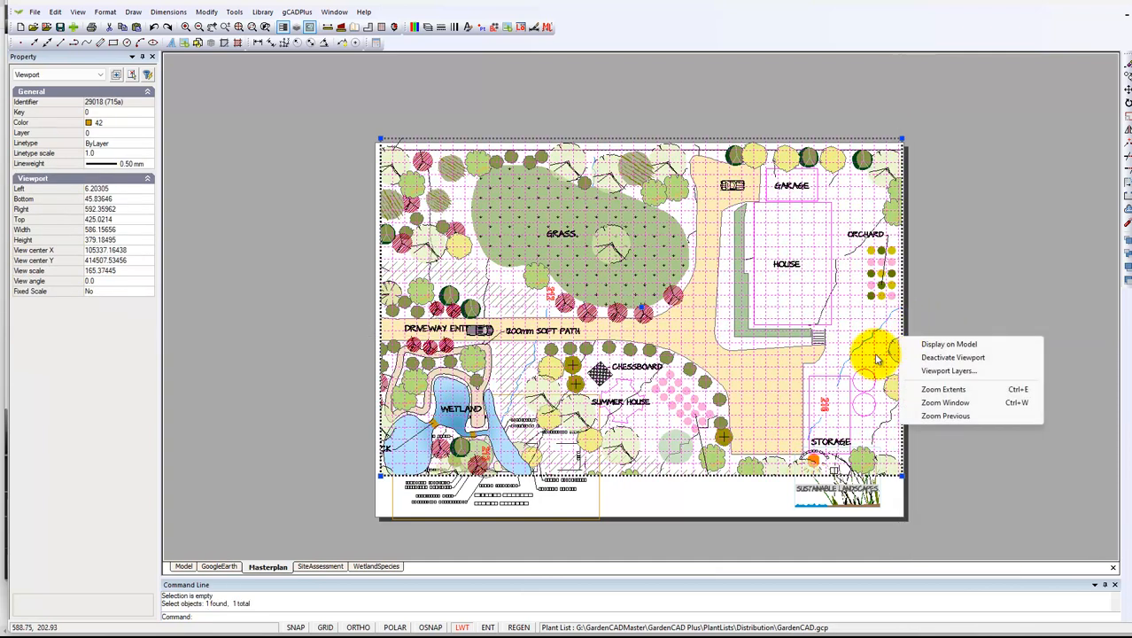
left_click(941, 358)
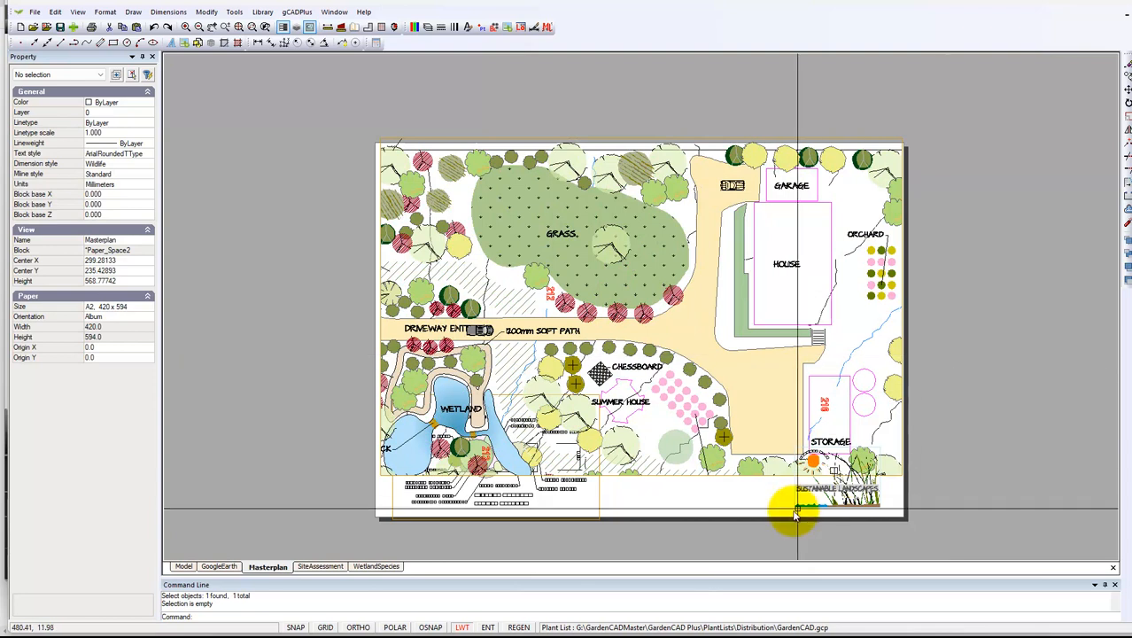
Step: Activate the Wildlife Corridor Typical Planting viewport at the lower edge of the Masterplan sheet
mouse_move(702, 481)
middle_mouse_down()
mouse_move(750, 385)
mouse_move(749, 309)
middle_mouse_up()
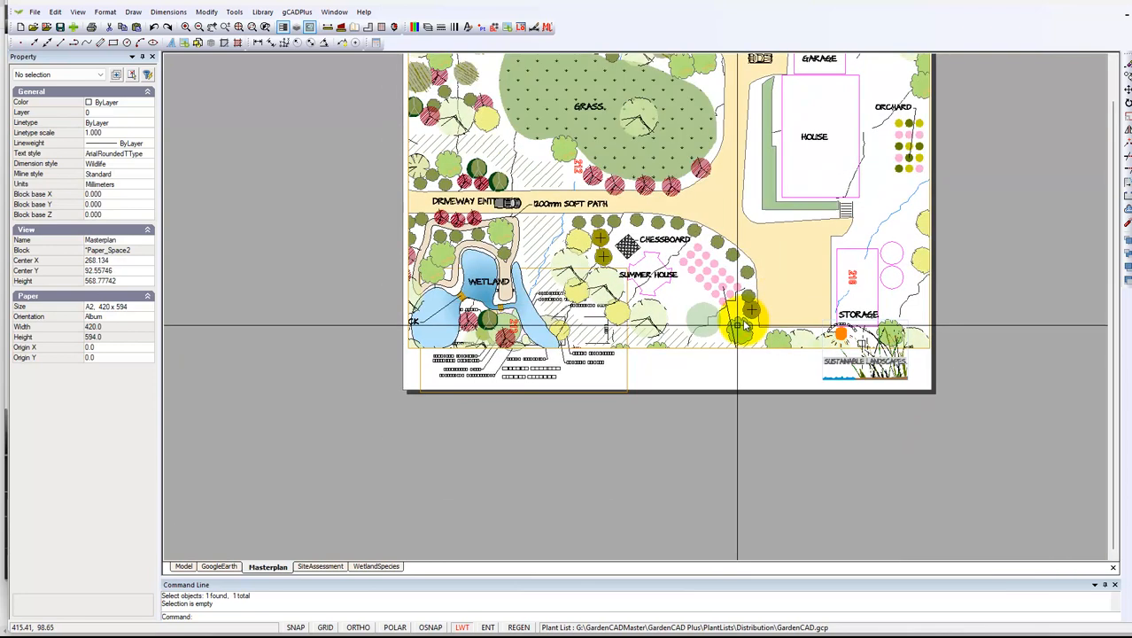
scroll(599, 379, "up", 2)
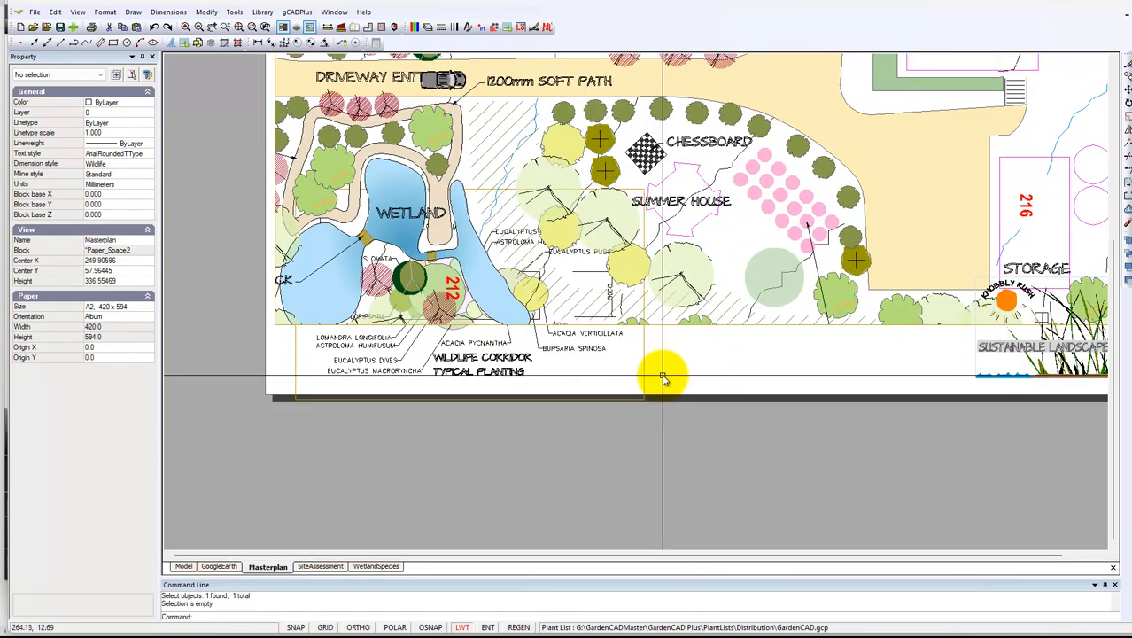
left_click(670, 328)
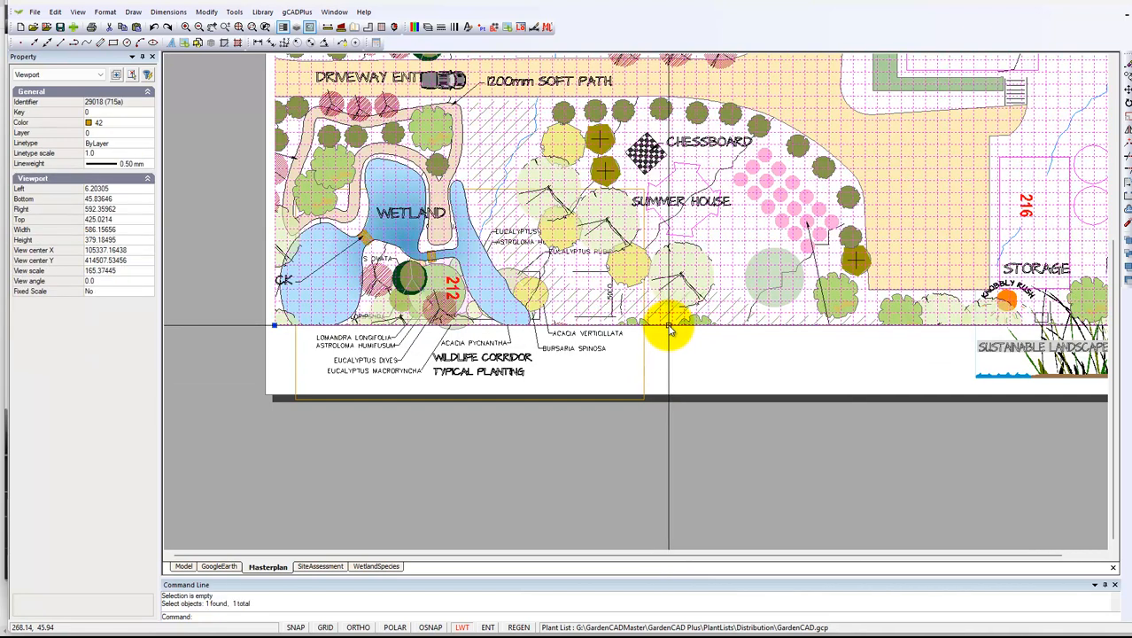
key("Escape")
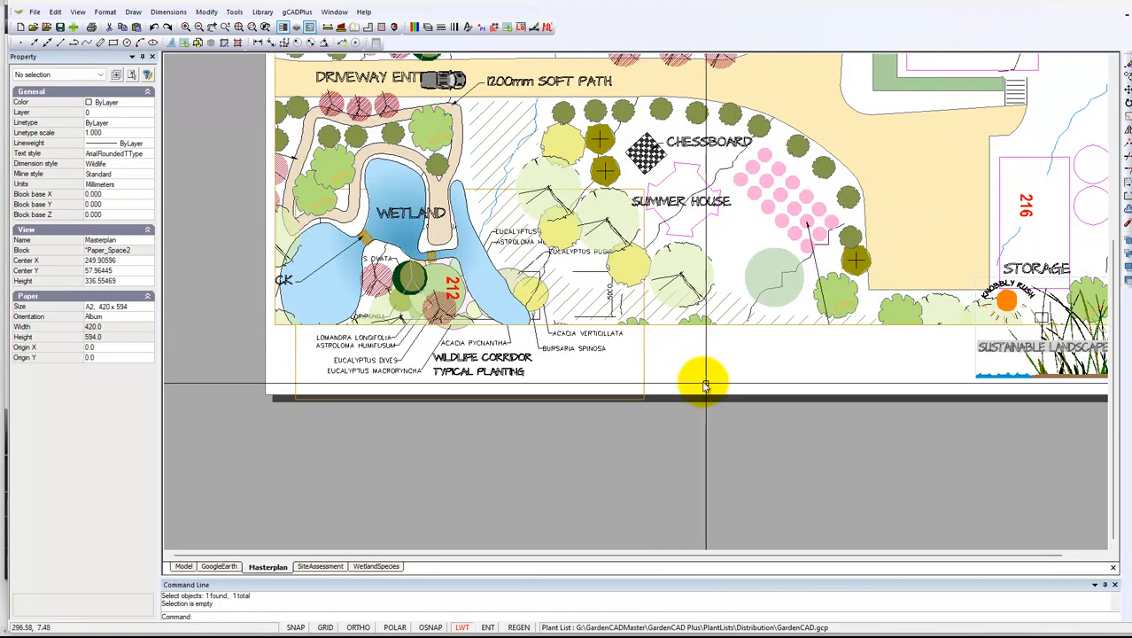
left_click(645, 390)
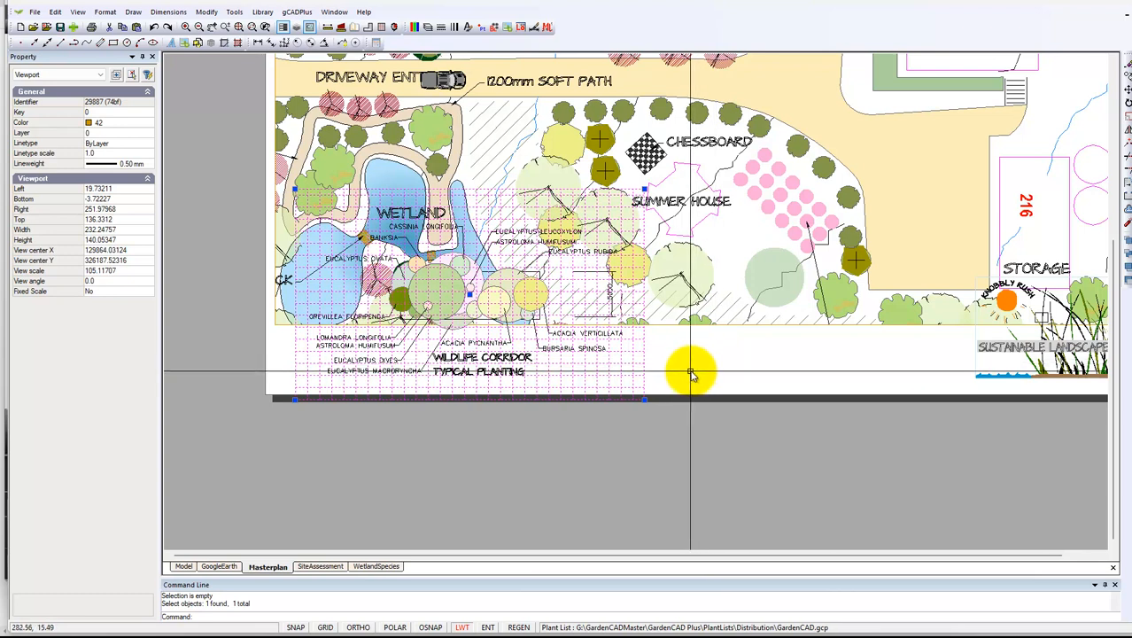
right_click(637, 372)
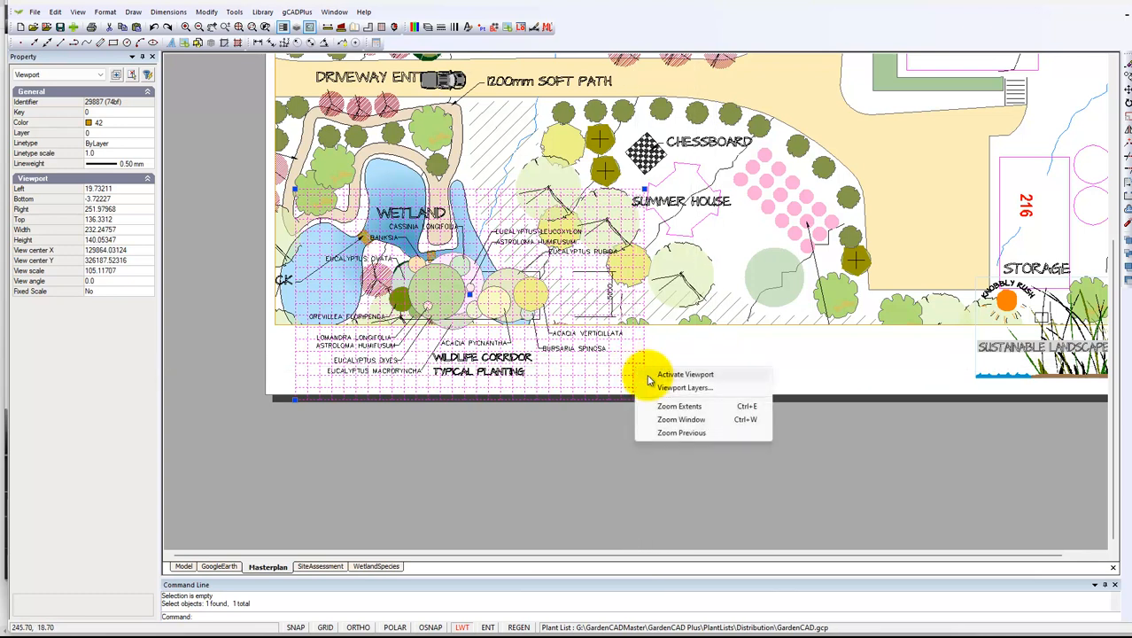
left_click(684, 375)
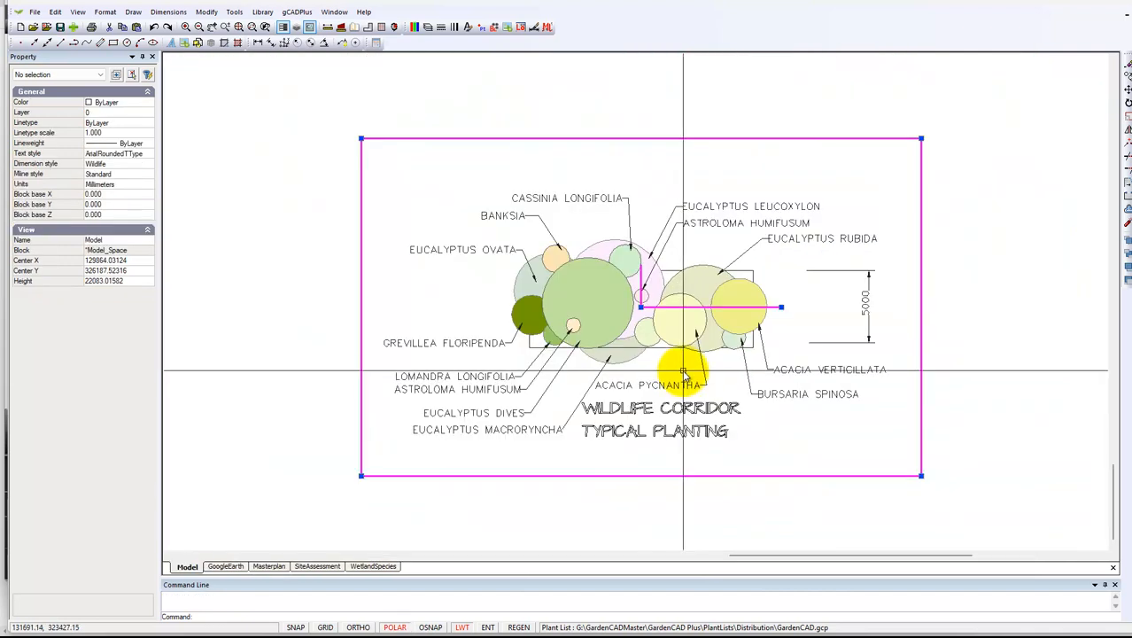
Step: Check where the planting detail's frame sits relative to the site plan in model space and display it back on the layout
scroll(667, 372, "down", 4)
scroll(663, 363, "down", 3)
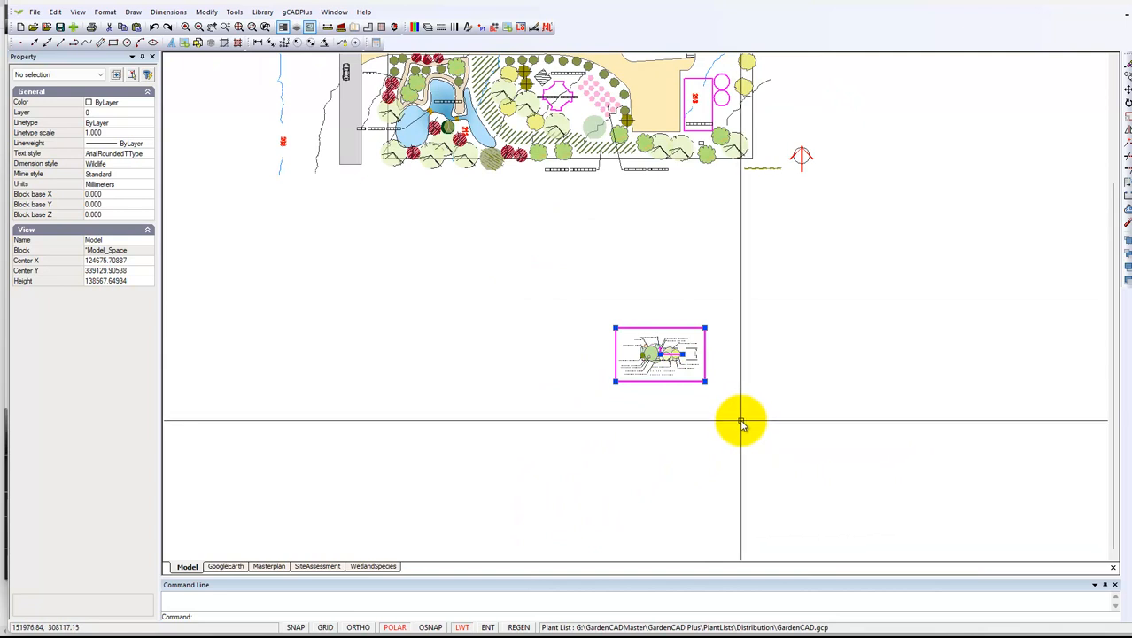
right_click(706, 355)
left_click(742, 353)
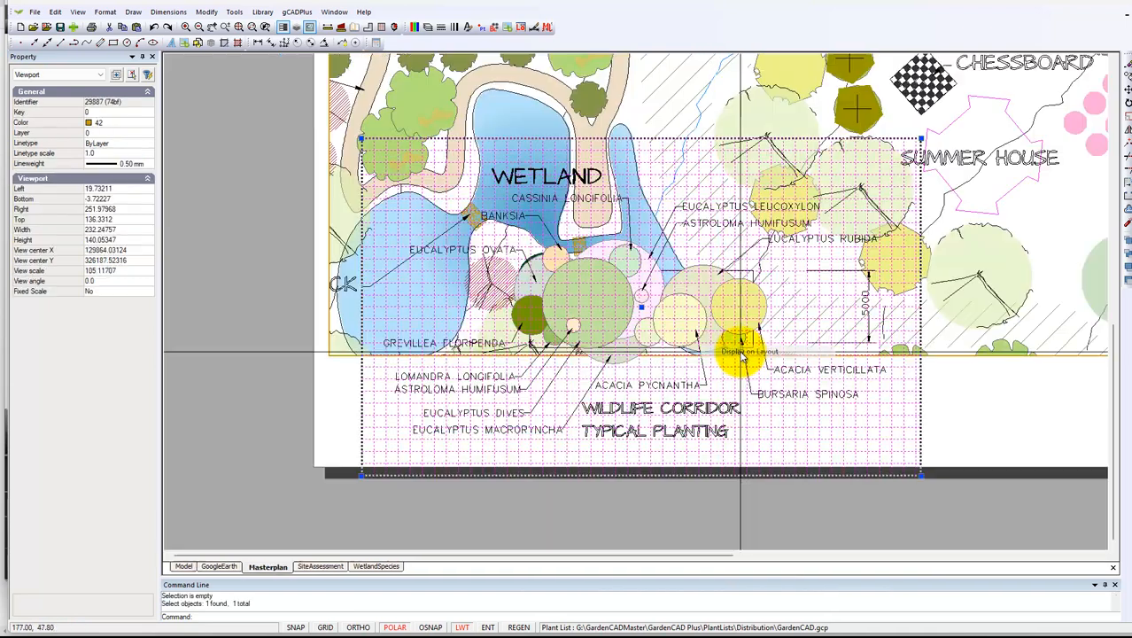
Step: Deactivate the Wildlife Corridor Typical Planting viewport on the Masterplan layout
left_click(920, 417)
right_click(921, 428)
left_click(950, 433)
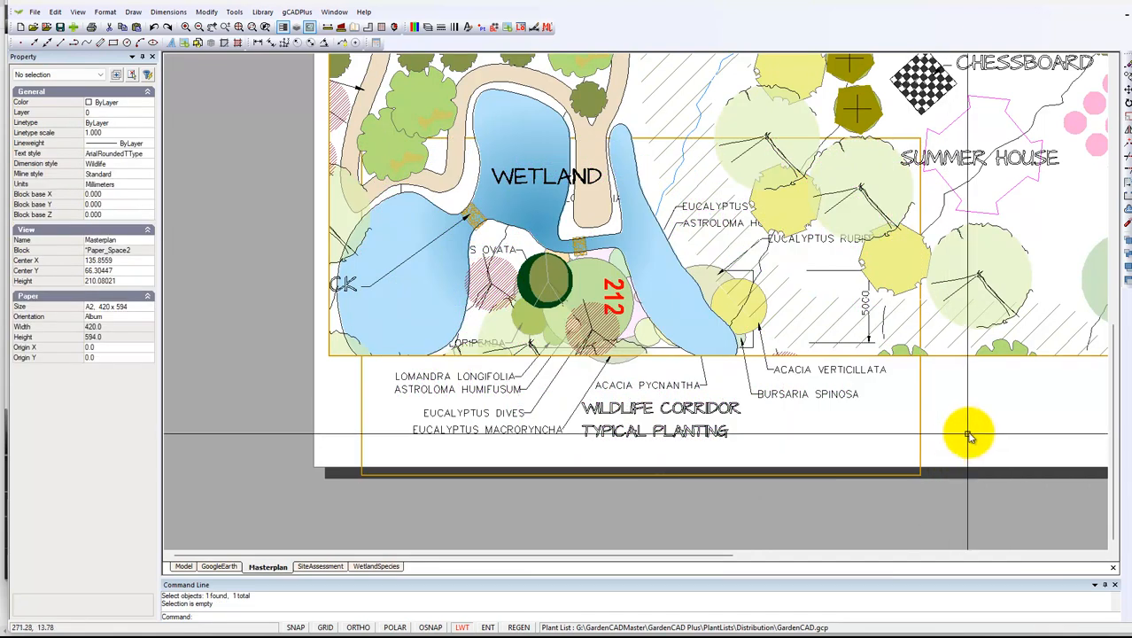
Step: Select the main plan viewport by its lower border on the Masterplan sheet and activate it
scroll(779, 419, "down", 1)
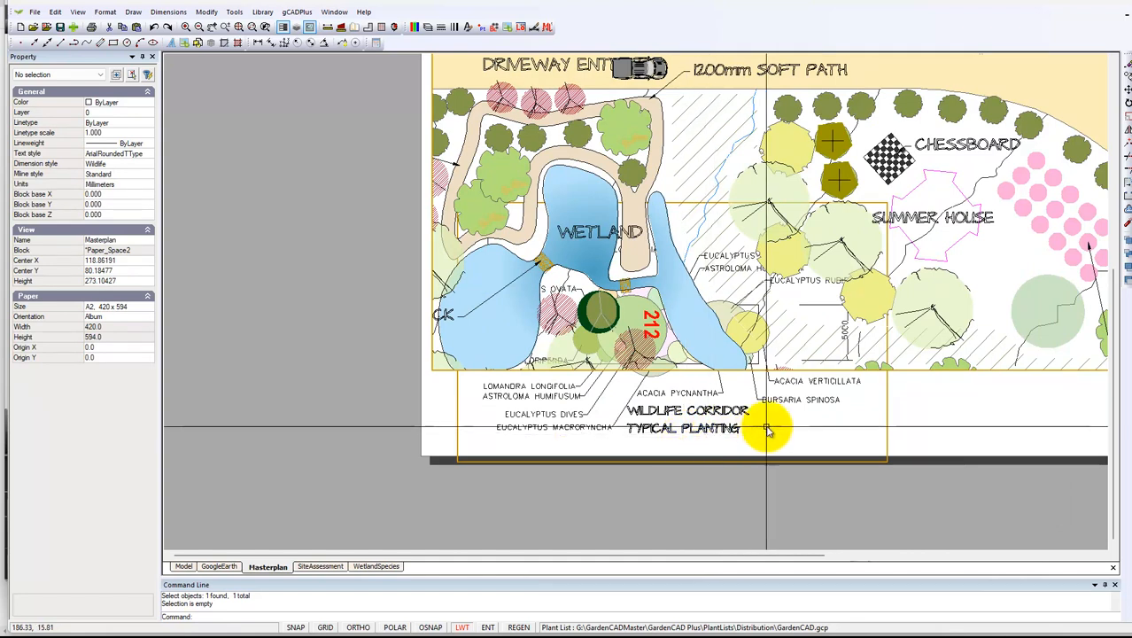
scroll(896, 383, "down", 2)
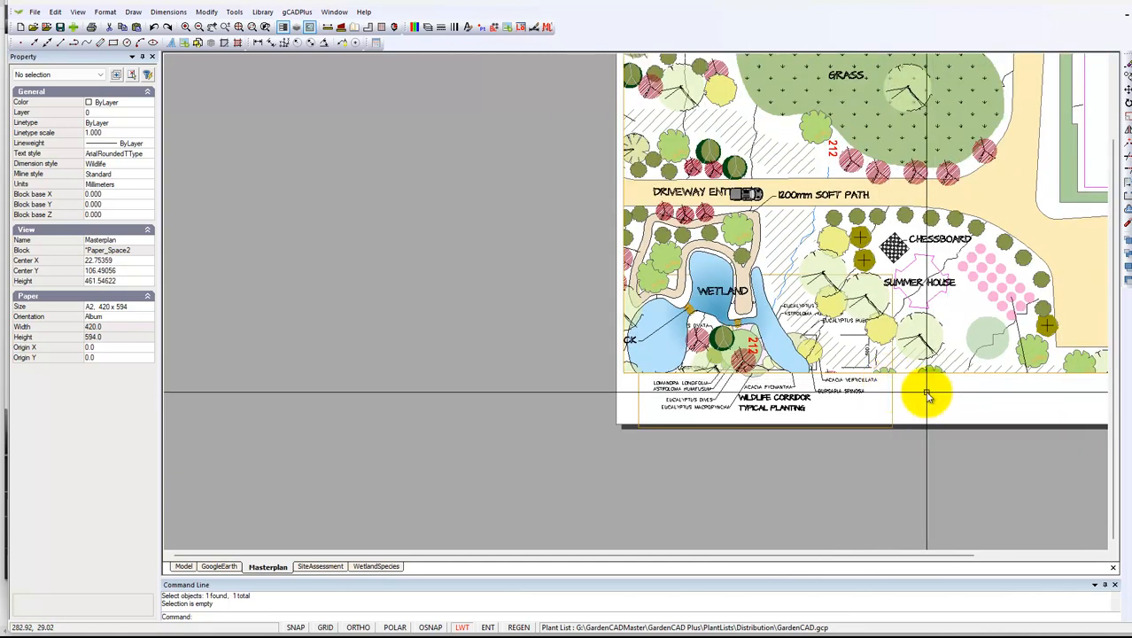
left_click(965, 359)
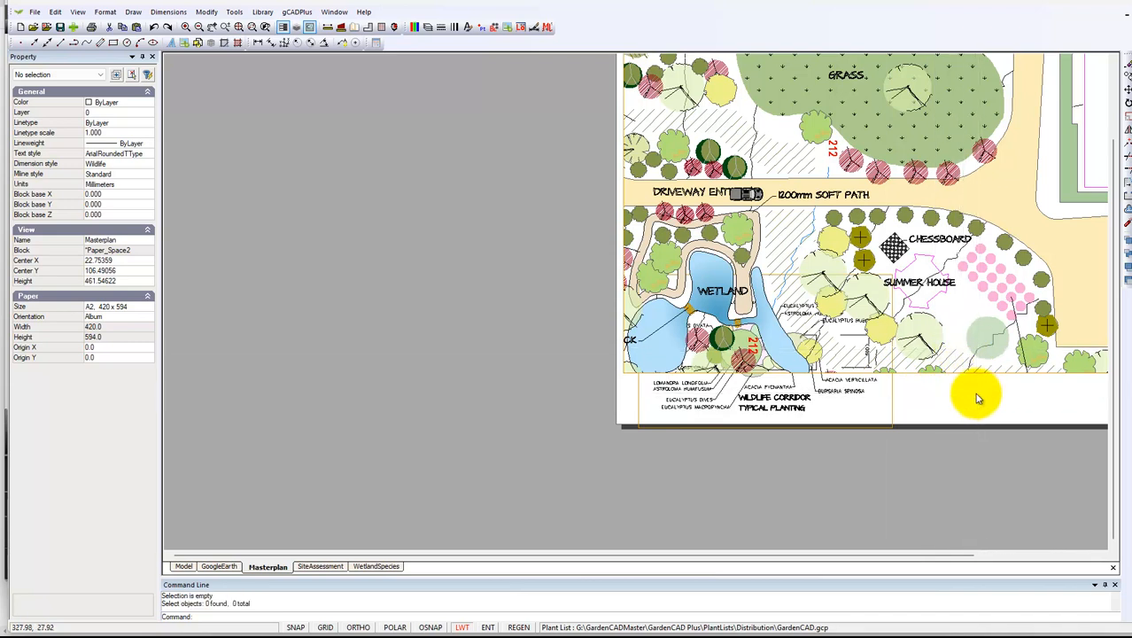
left_click(960, 370)
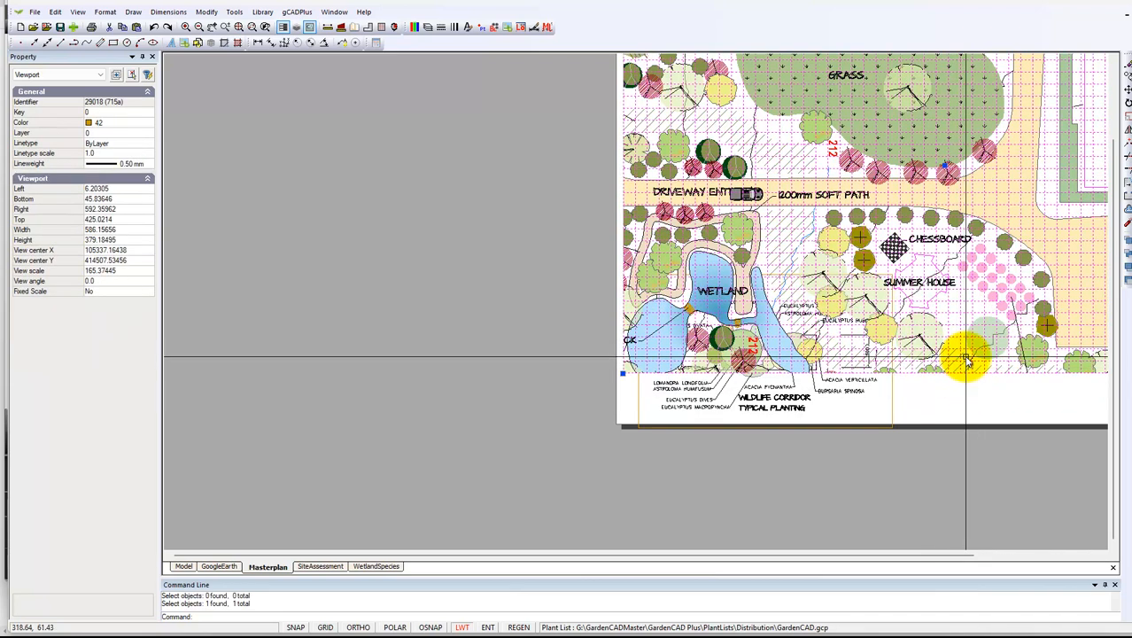
right_click(964, 363)
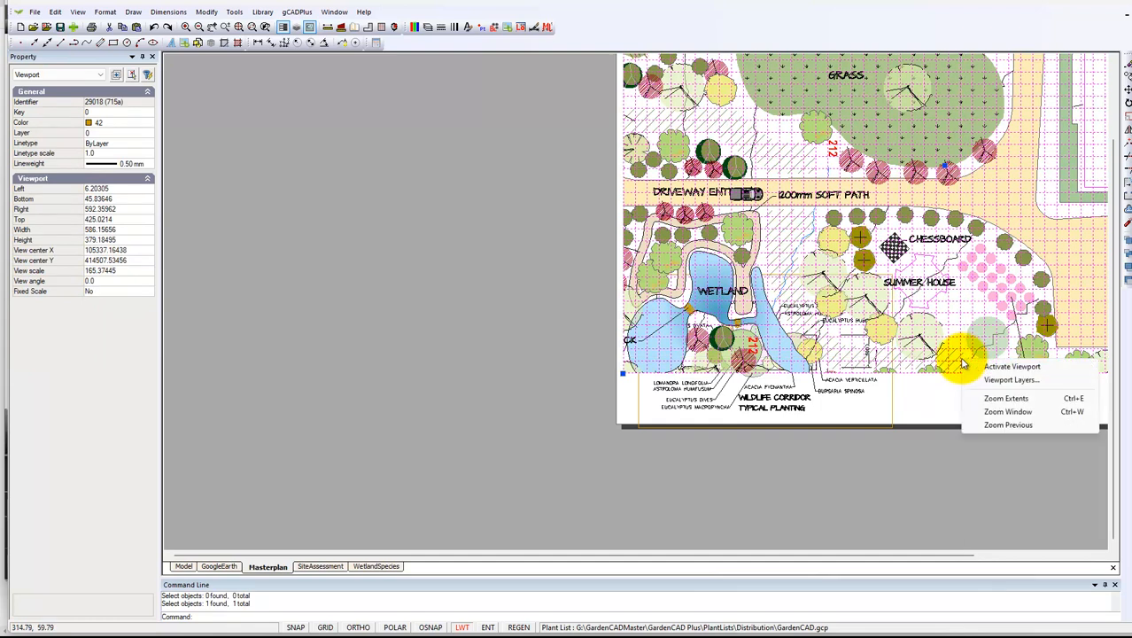
left_click(1012, 367)
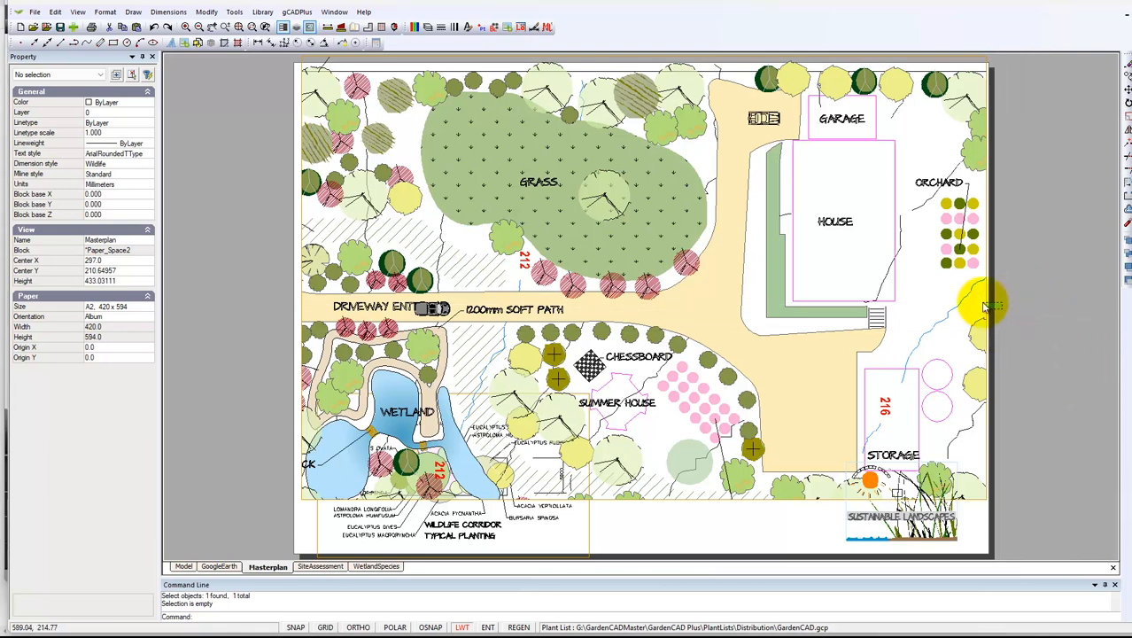
Step: Set the main plan viewport's view scale to 250 and activate the viewport in model space
left_click(986, 306)
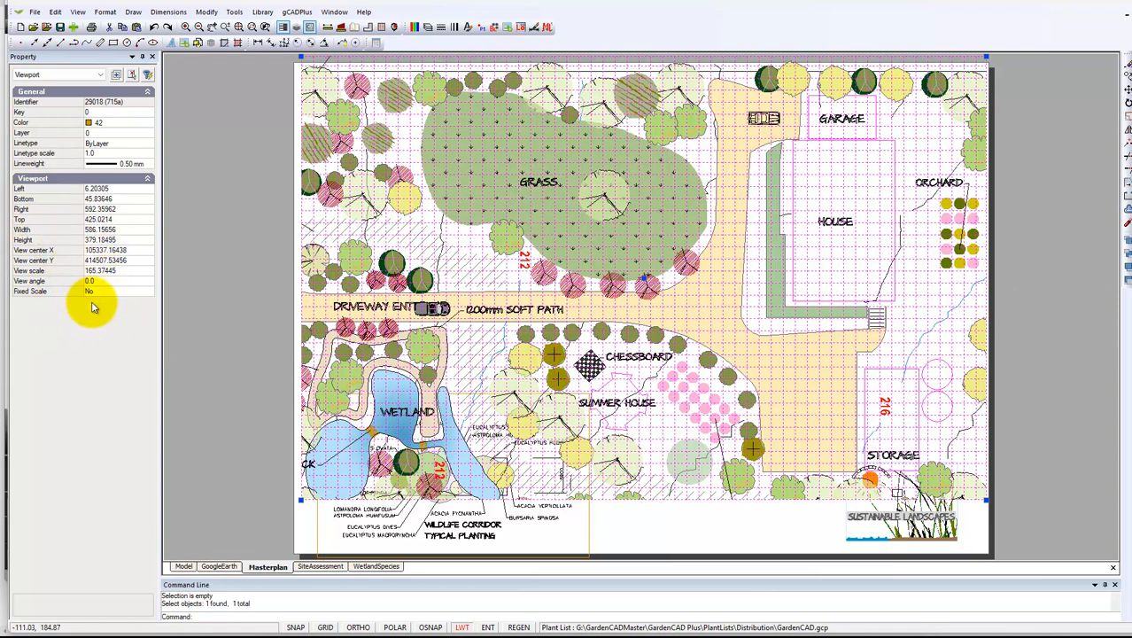
left_click(128, 271)
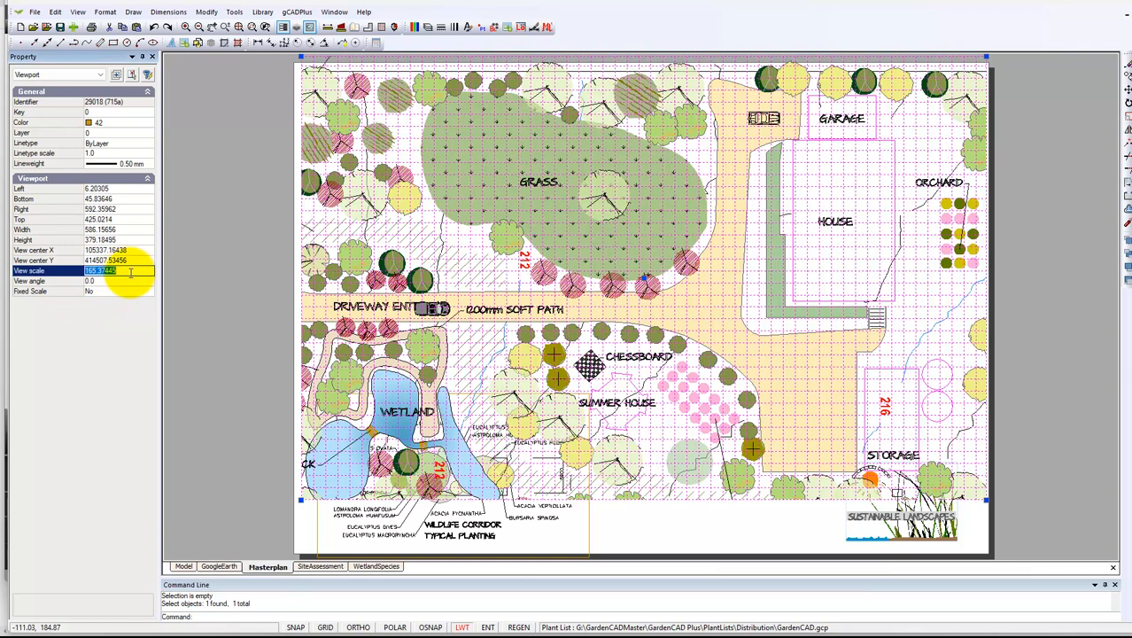
type("25")
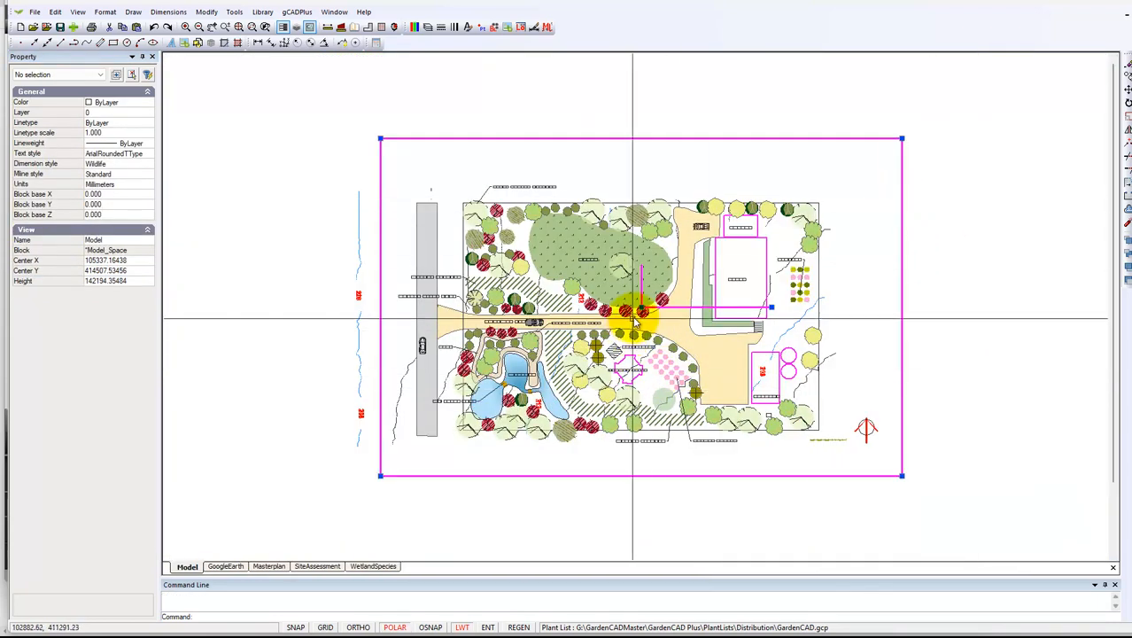
Step: Shift the main plan's viewport frame left and slightly down over the property in model space and display it on the layout
left_click(642, 308)
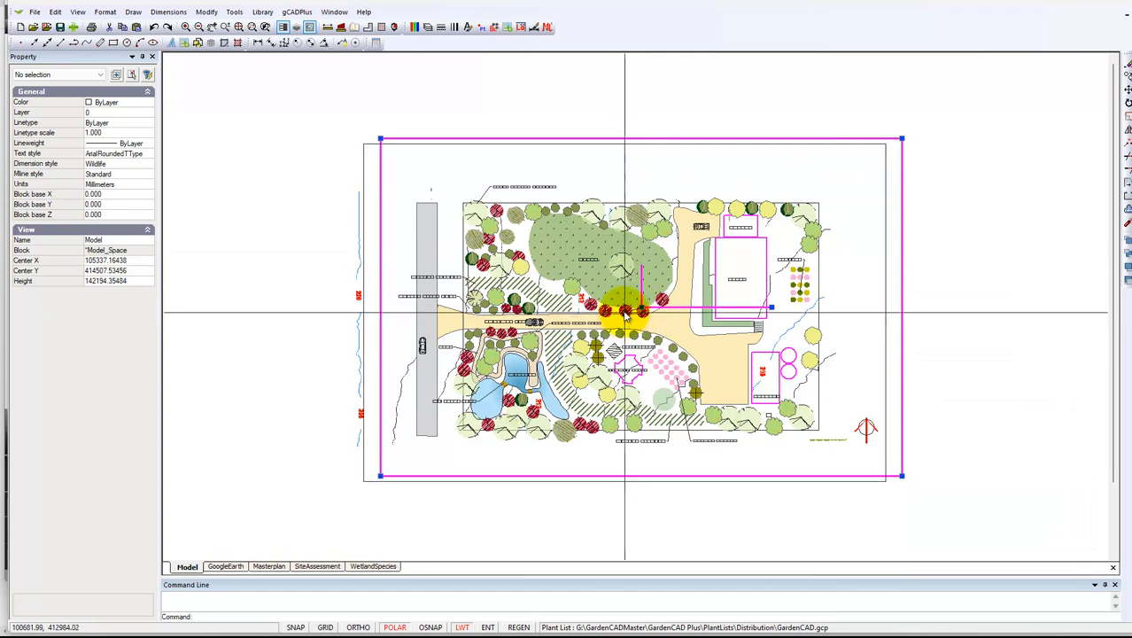
left_click(625, 310)
right_click(752, 165)
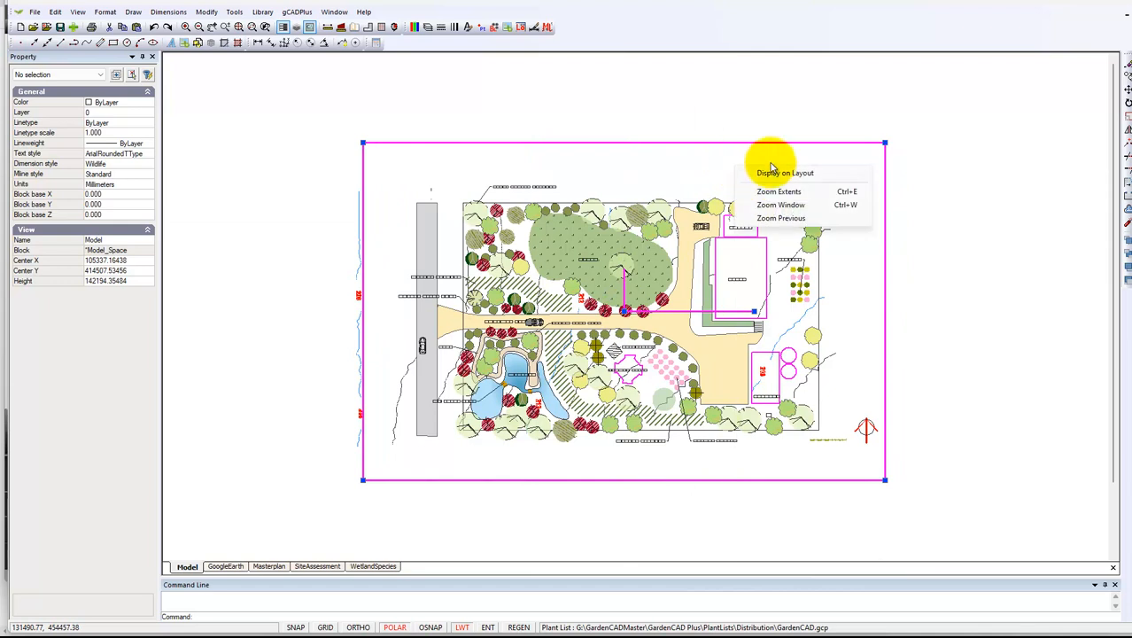
left_click(774, 175)
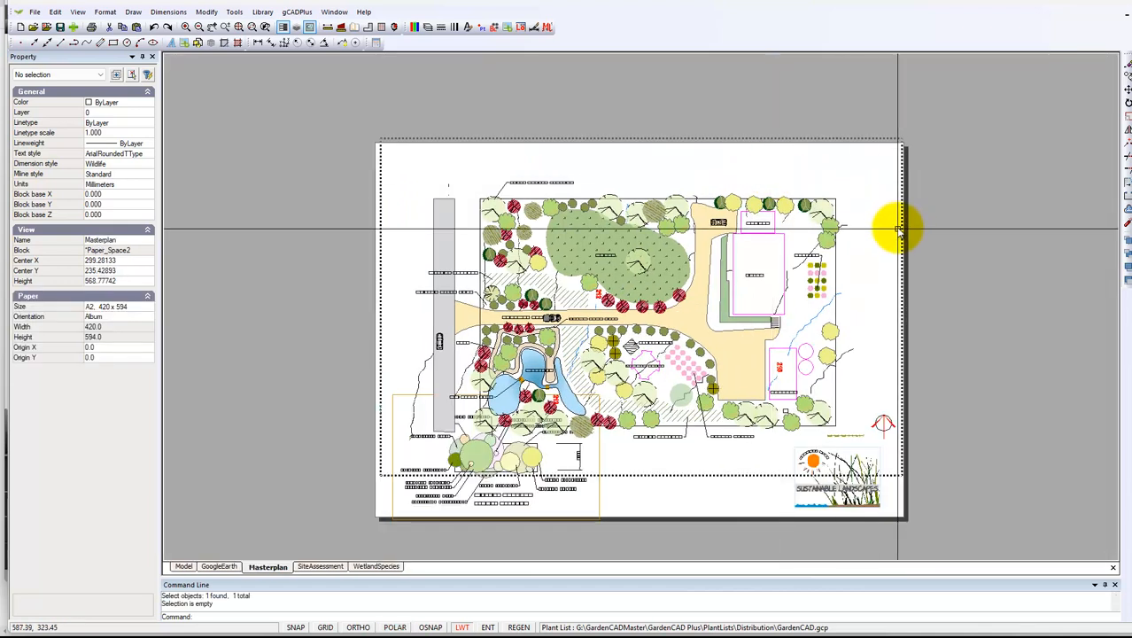
Step: Deactivate the rescaled main plan viewport on the Masterplan layout
left_click(910, 258)
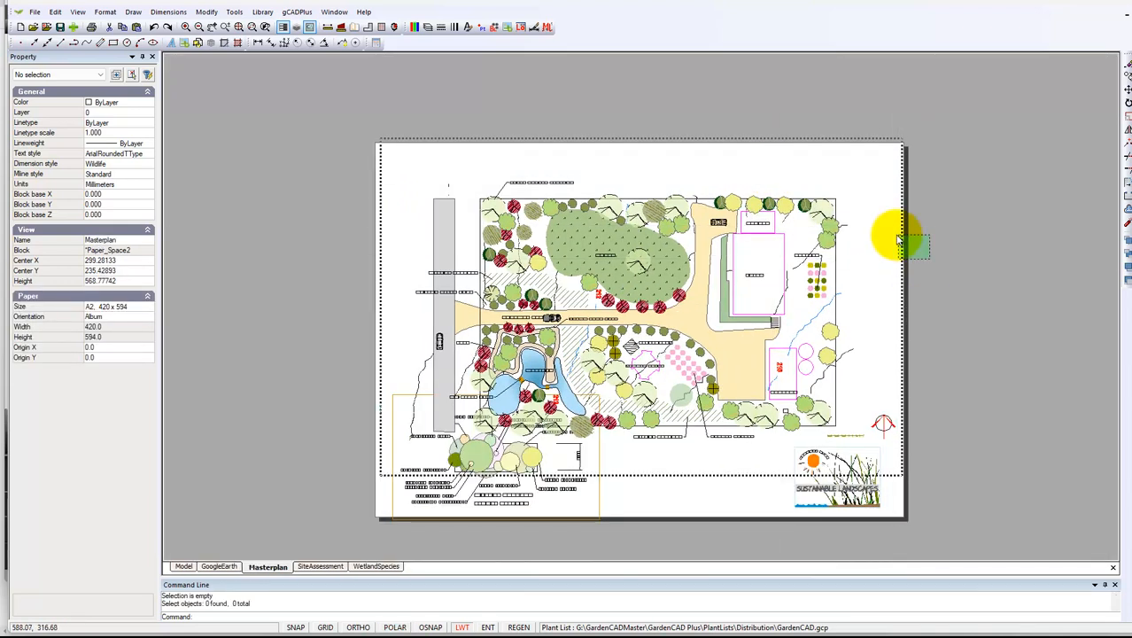
left_click(904, 240)
right_click(904, 239)
left_click(944, 261)
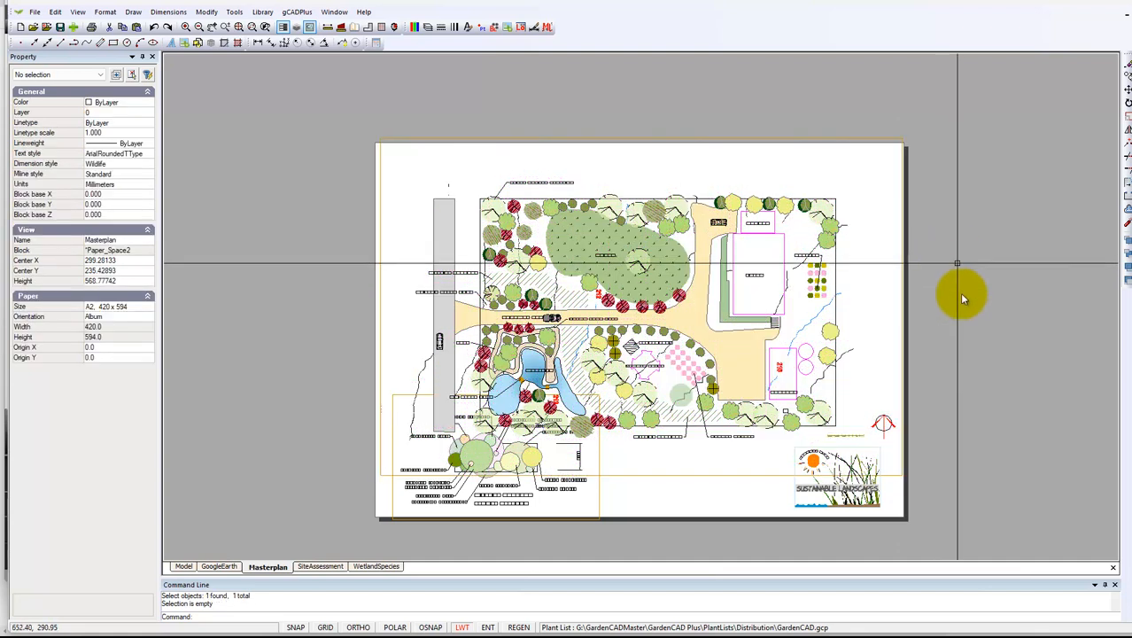
Step: Move the main plan viewport up about 35 mm on the Masterplan sheet so the site plan clears the planting detail
left_click(902, 316)
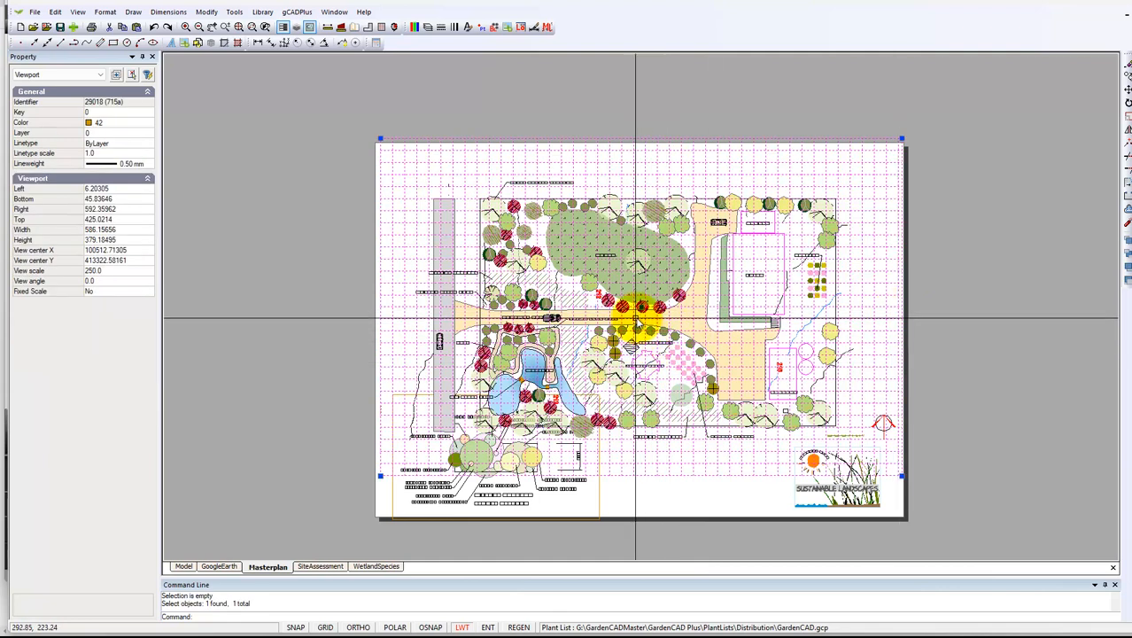
left_click_drag(642, 306, 645, 280)
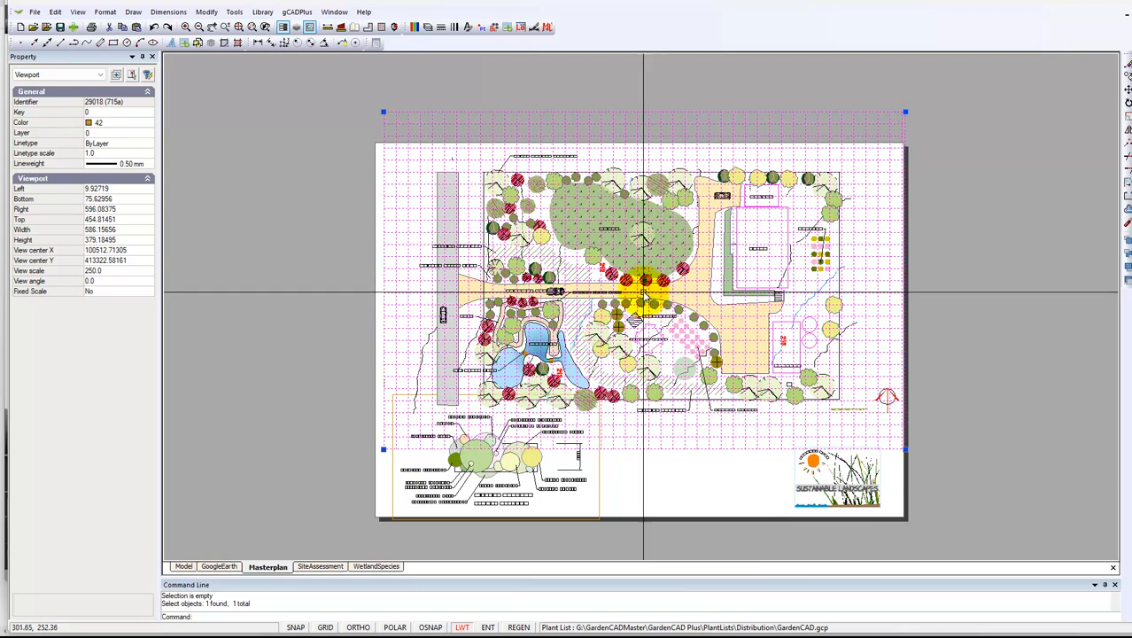
mouse_move(641, 278)
left_mouse_down()
mouse_move(650, 306)
mouse_move(642, 276)
left_mouse_up()
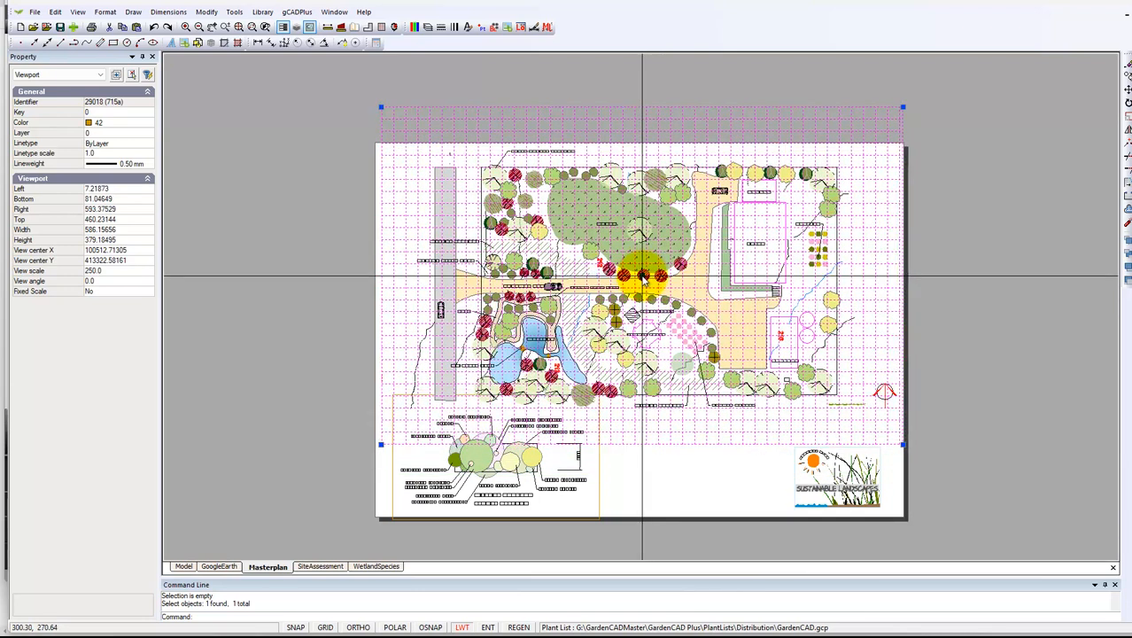
key("Escape")
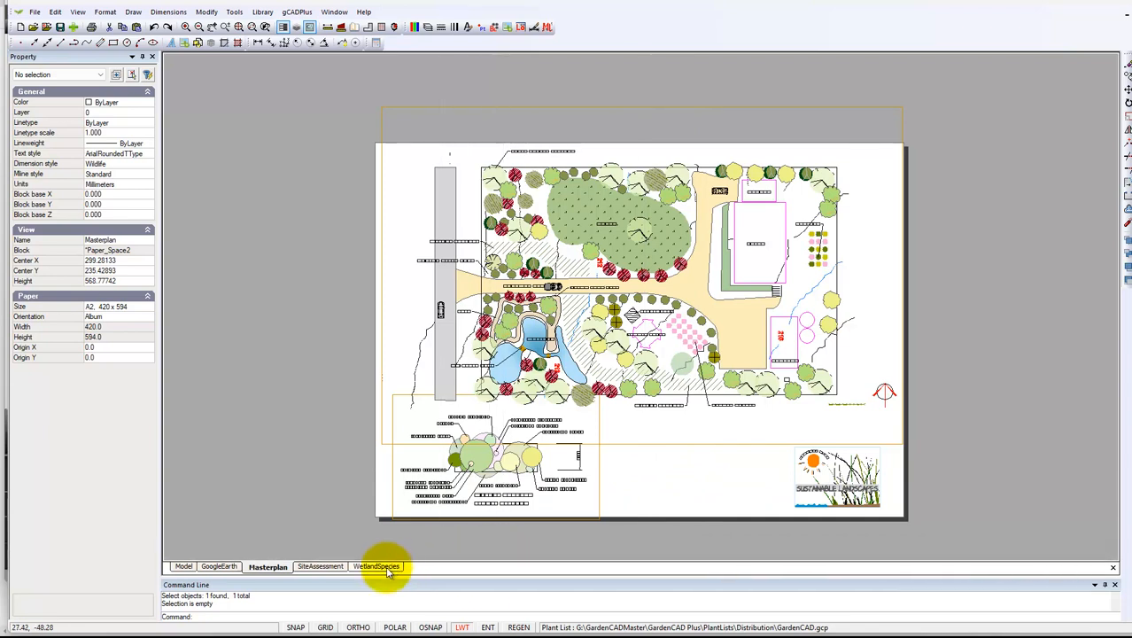
Step: Inspect the planting detail on the Masterplan sheet and the wetland plan viewport on the WetlandSpecies layout
scroll(489, 466, "up", 3)
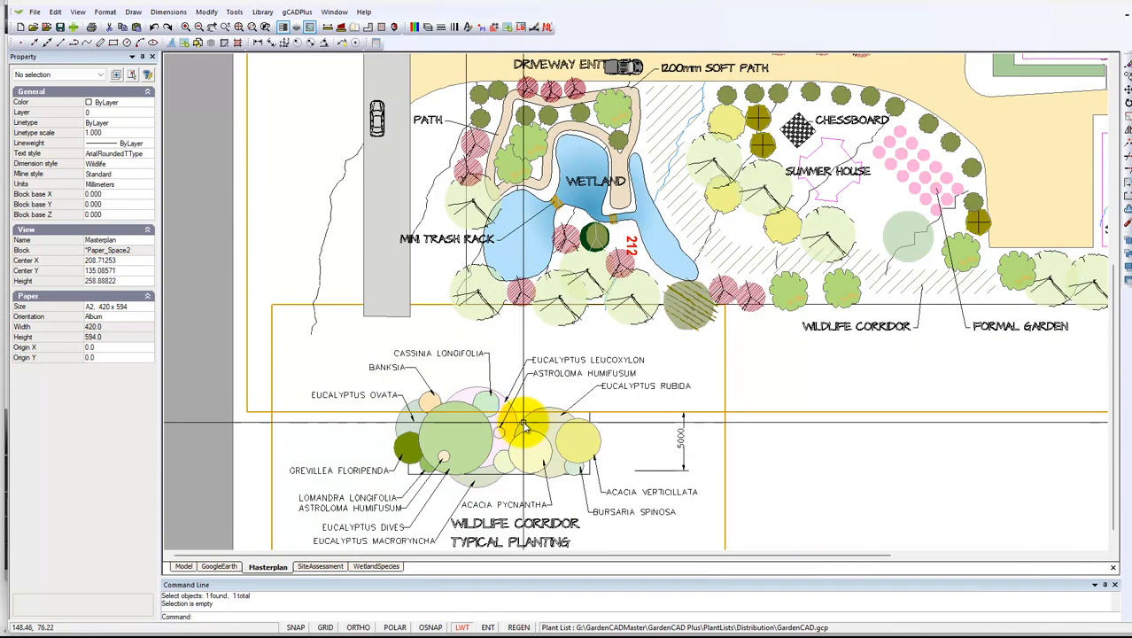
scroll(518, 439, "down", 3)
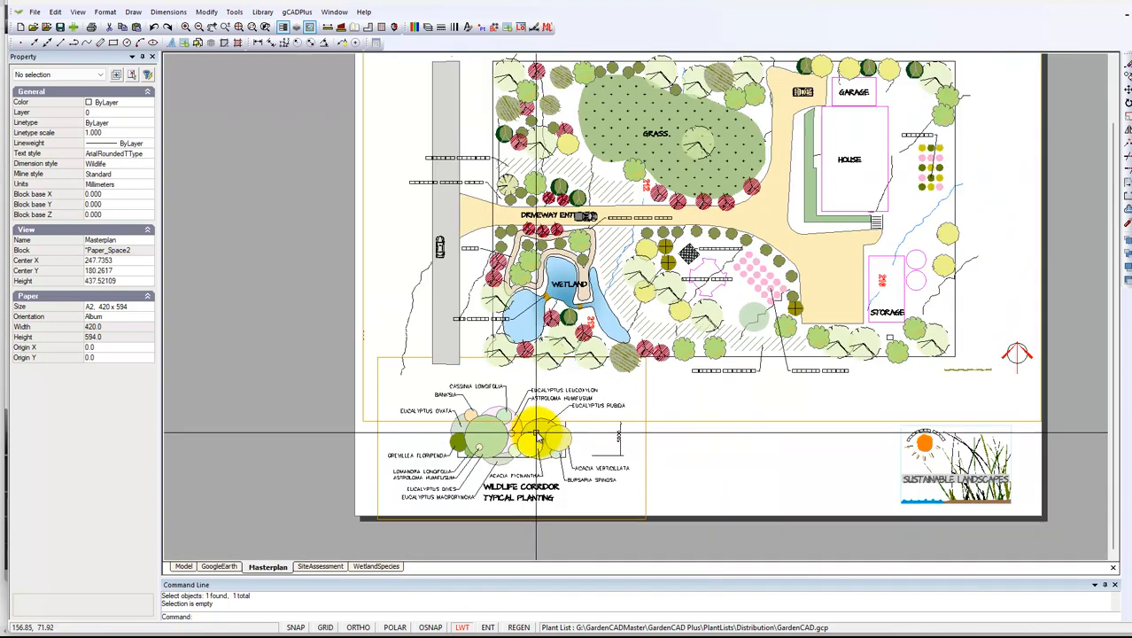
left_click(378, 566)
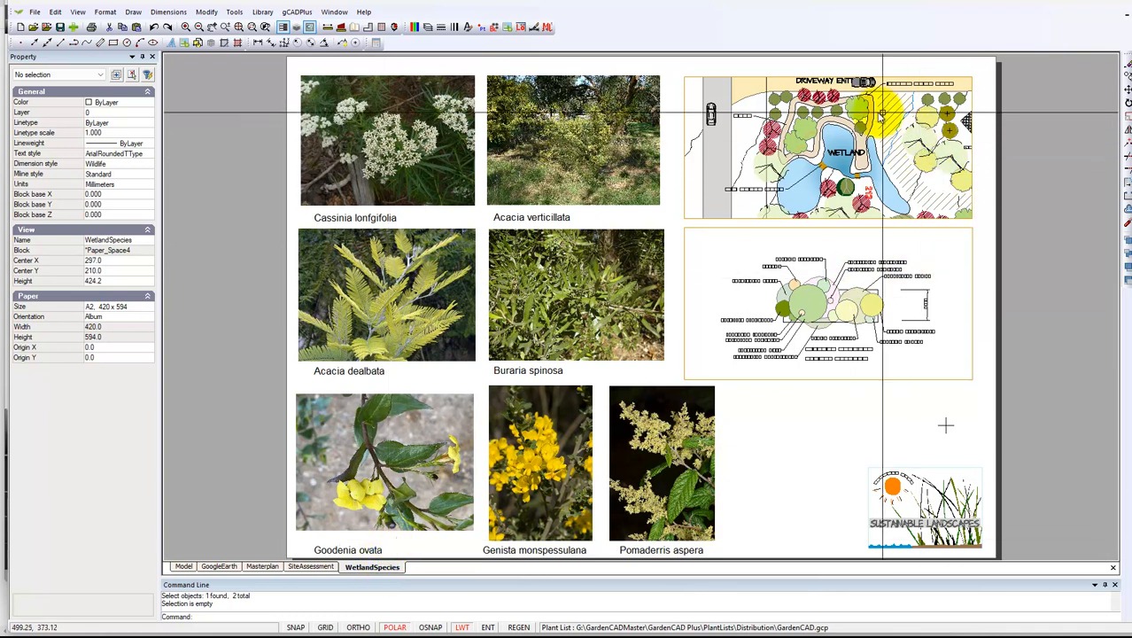
left_click(974, 160)
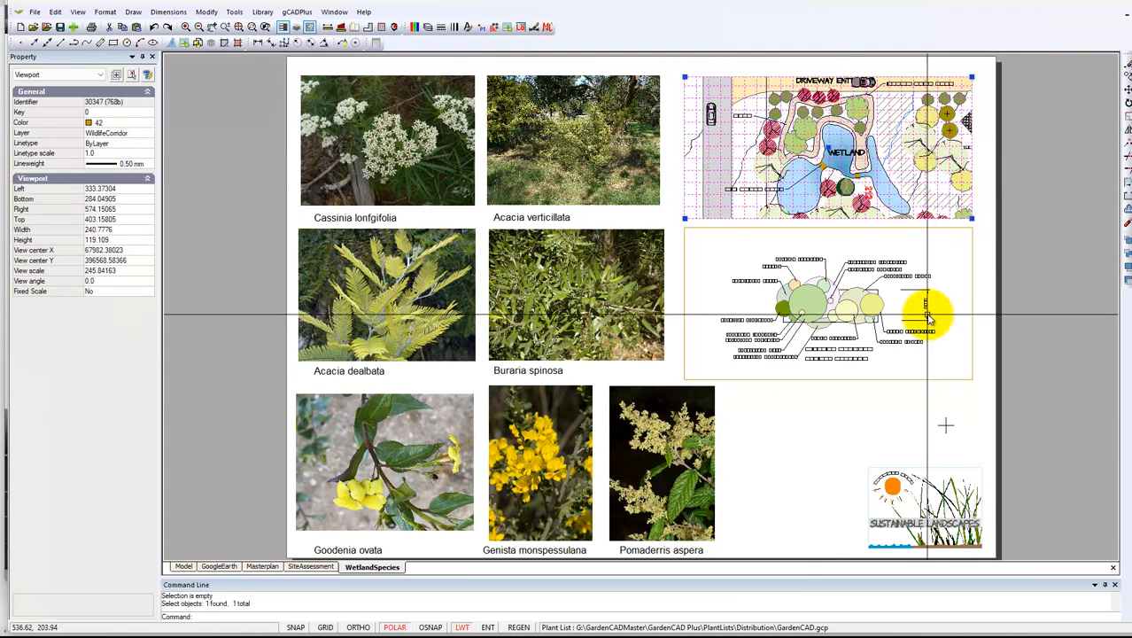
key("Escape")
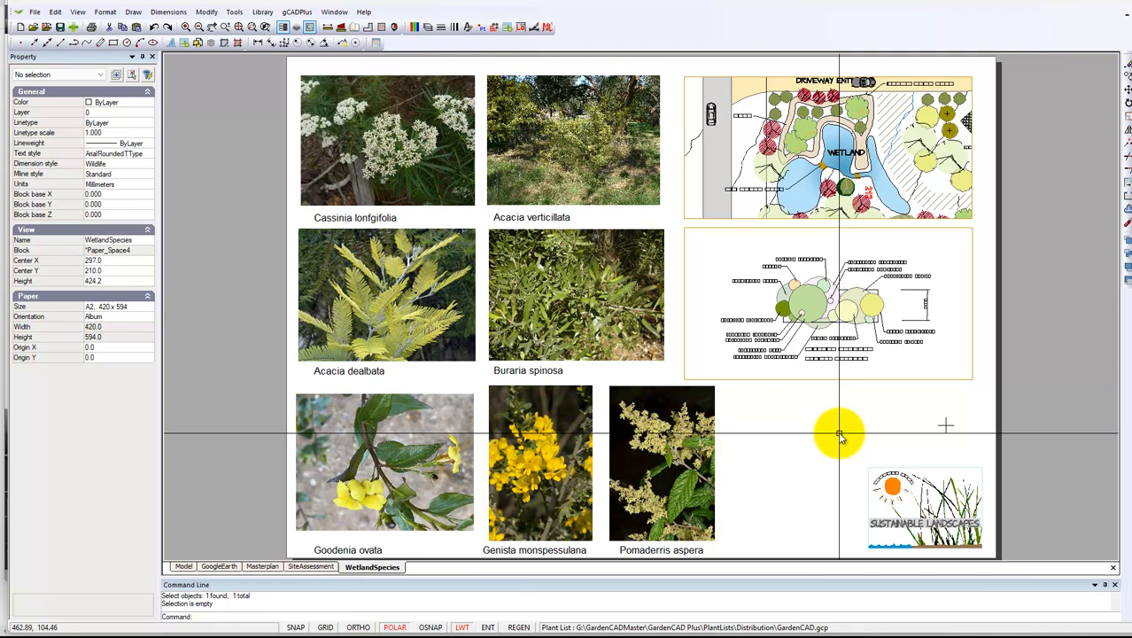
Step: Activate the WetlandSpecies planting detail viewport, rotate its frame slightly counterclockwise in model space and display the tilted view on the layout
double_click(941, 370)
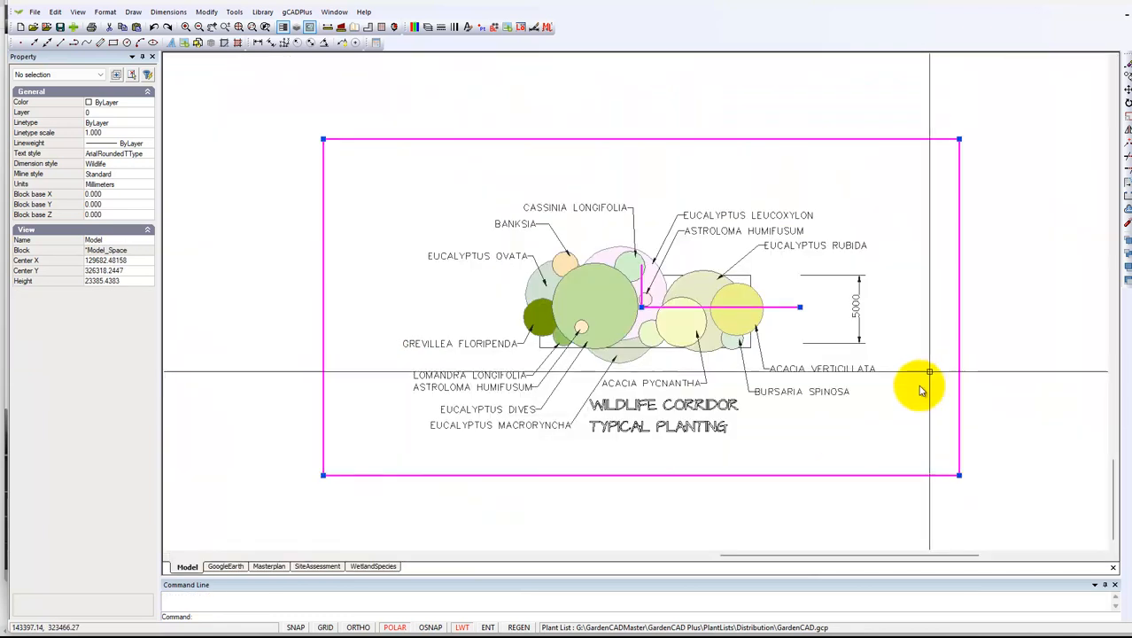
left_click(802, 307)
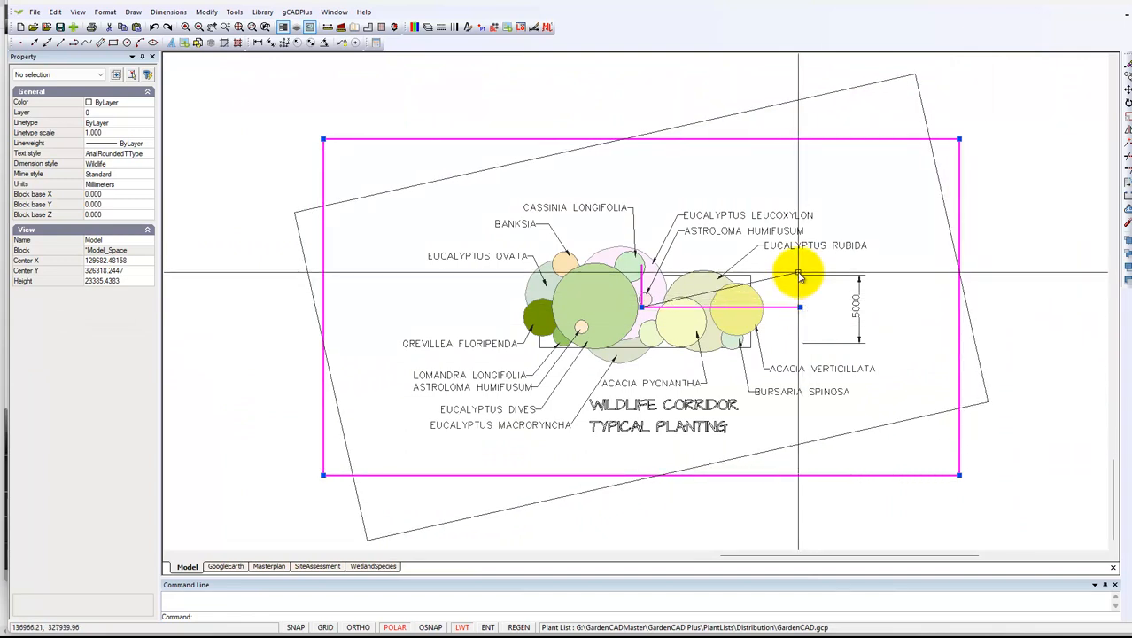
left_click(800, 275)
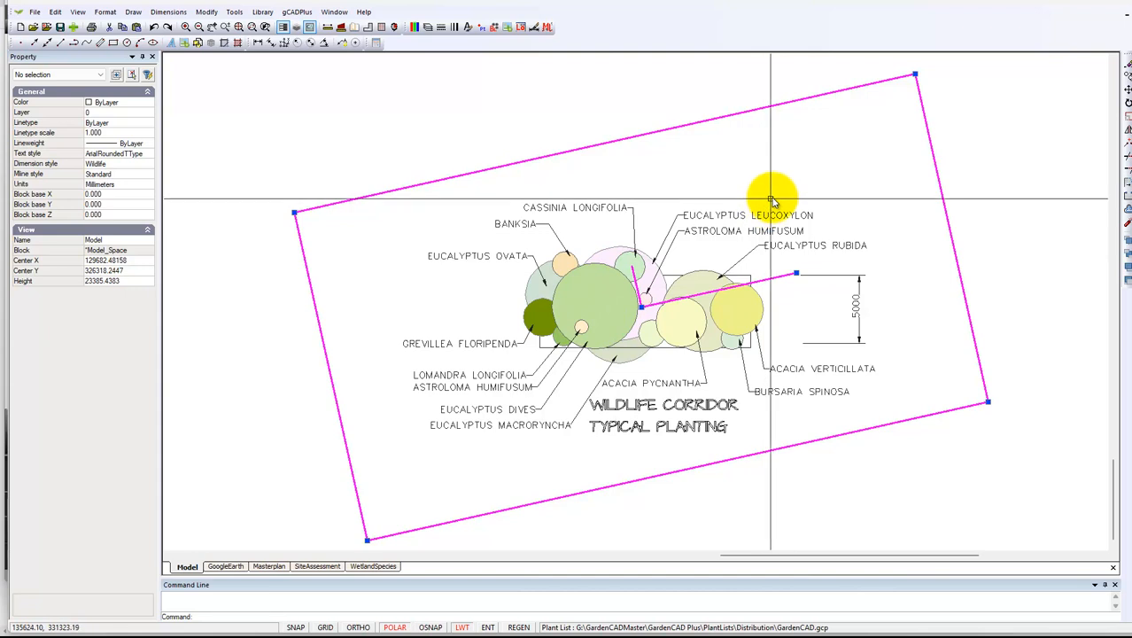
right_click(946, 240)
left_click(959, 243)
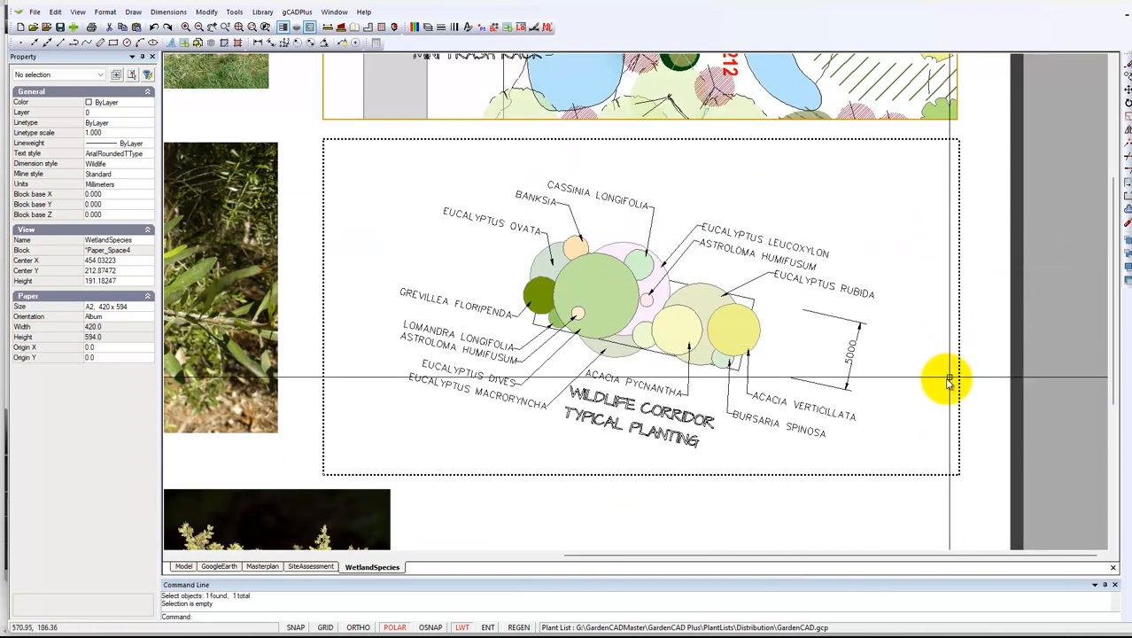